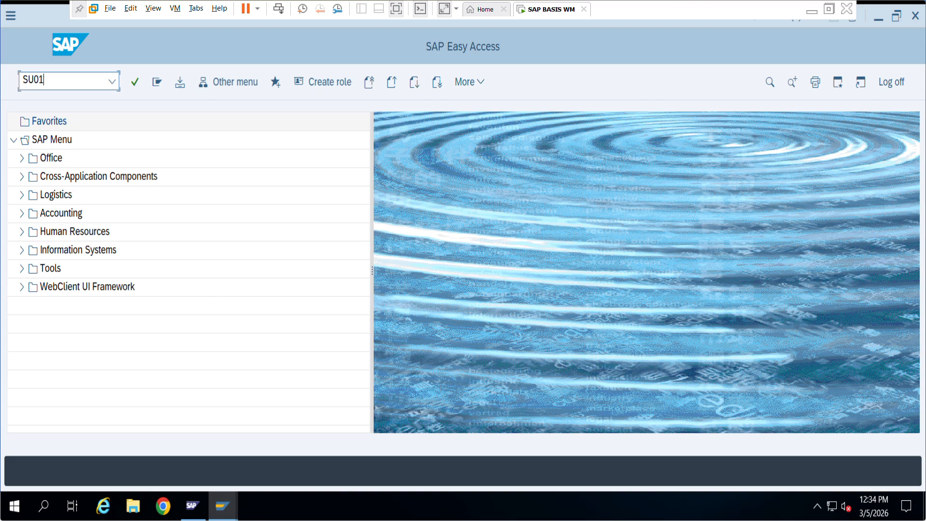
Launch transaction SU01 and briefly check its additional user maintenance commands.
key(Return)
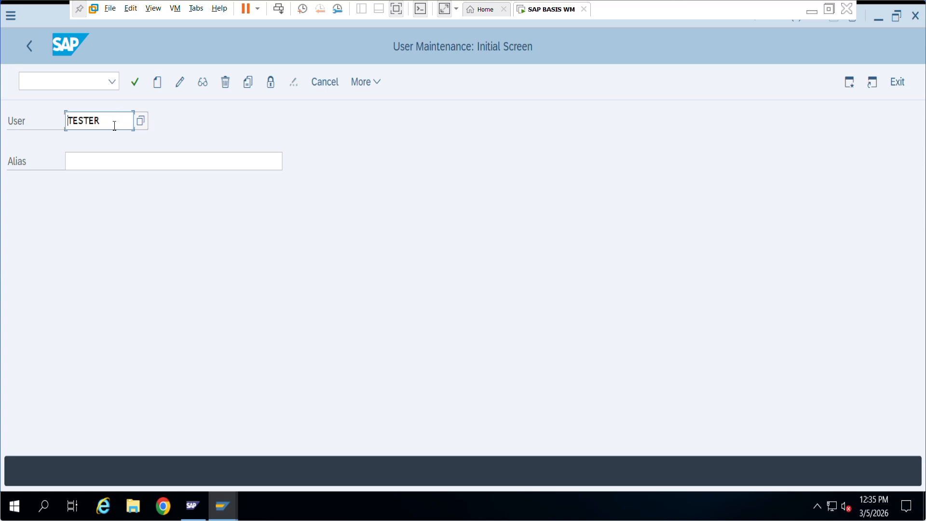
click(361, 81)
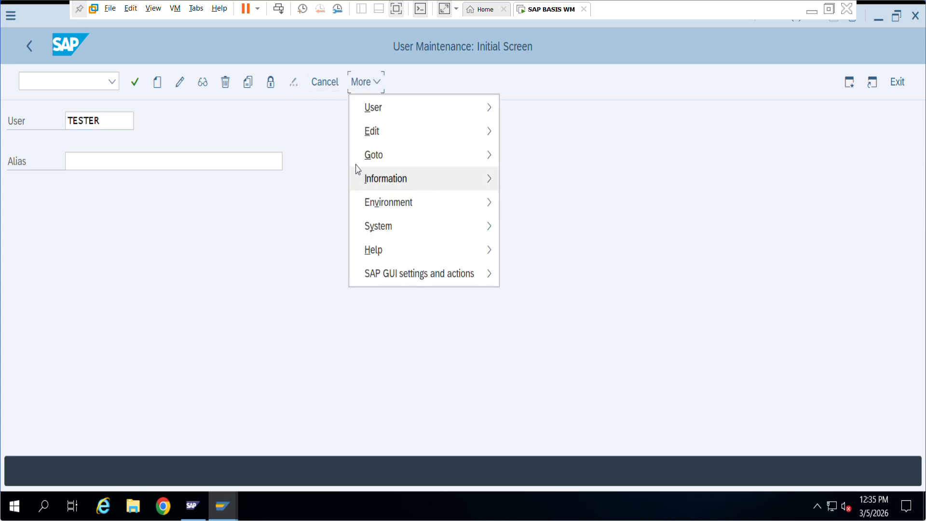
click(286, 125)
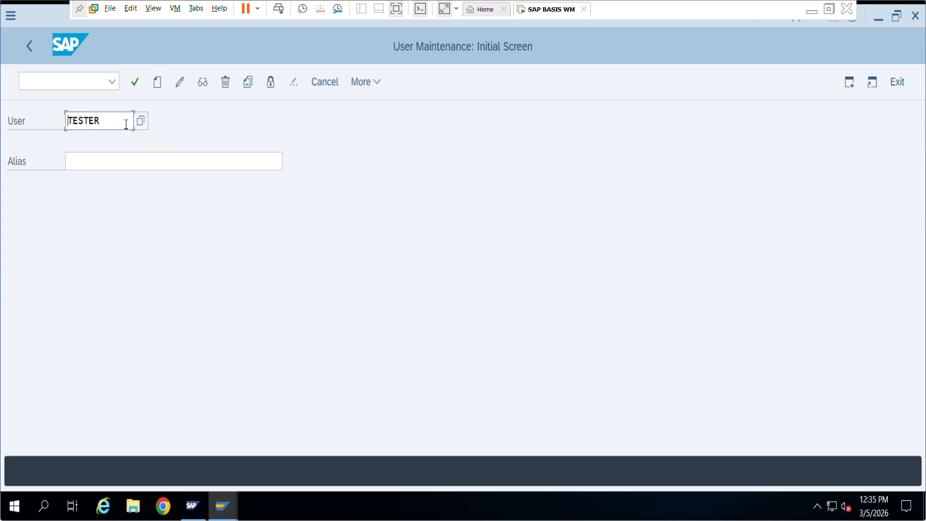
Replace the previous user ID in the User field with the new user's ID.
drag(122, 122, 65, 121)
key(BackSpace)
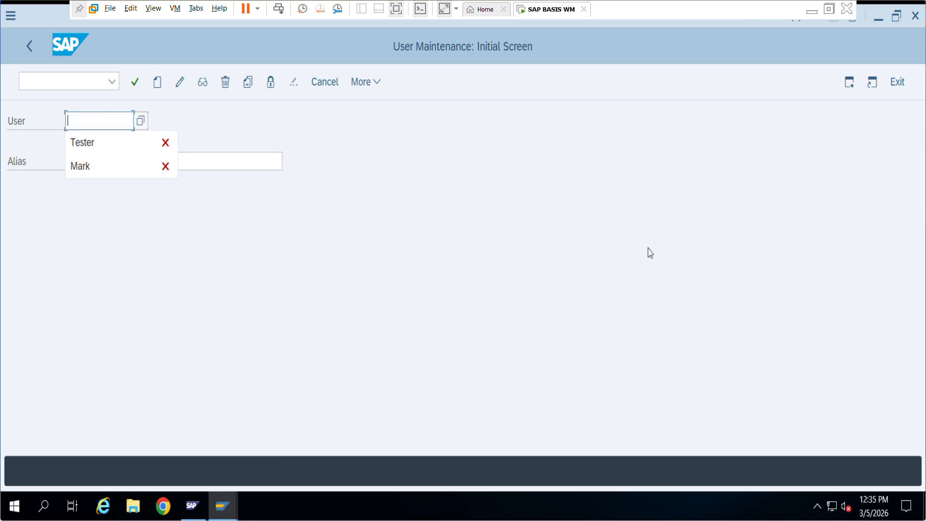
text(P)
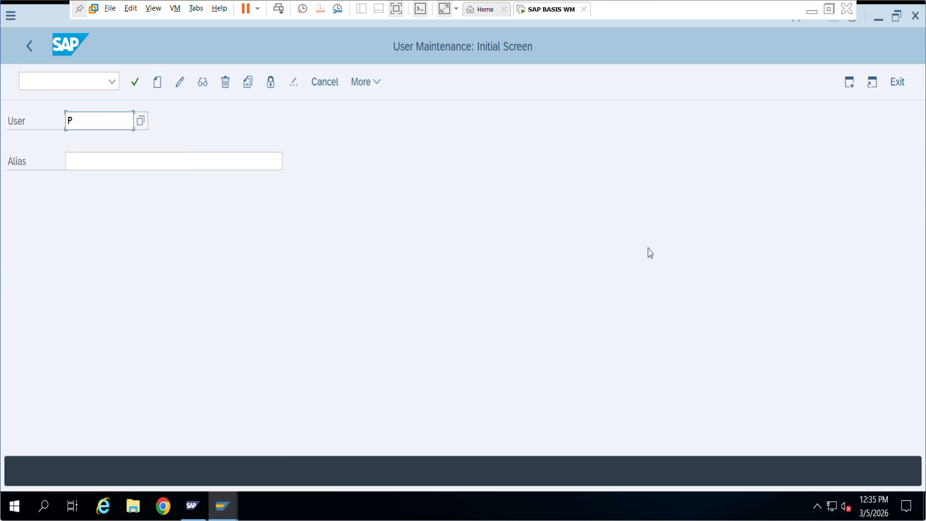
text(aul)
Start creating the user, choose title Mr. and fill in the last name.
click(158, 82)
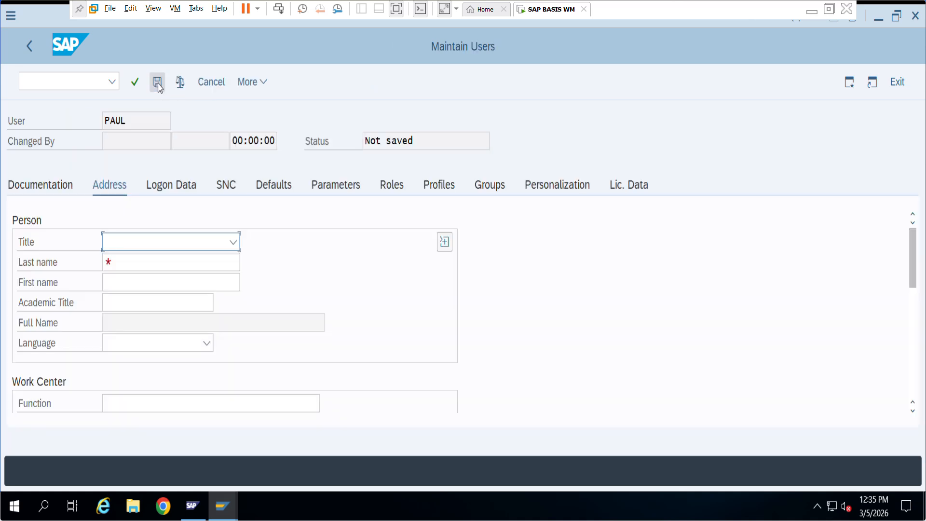
click(227, 246)
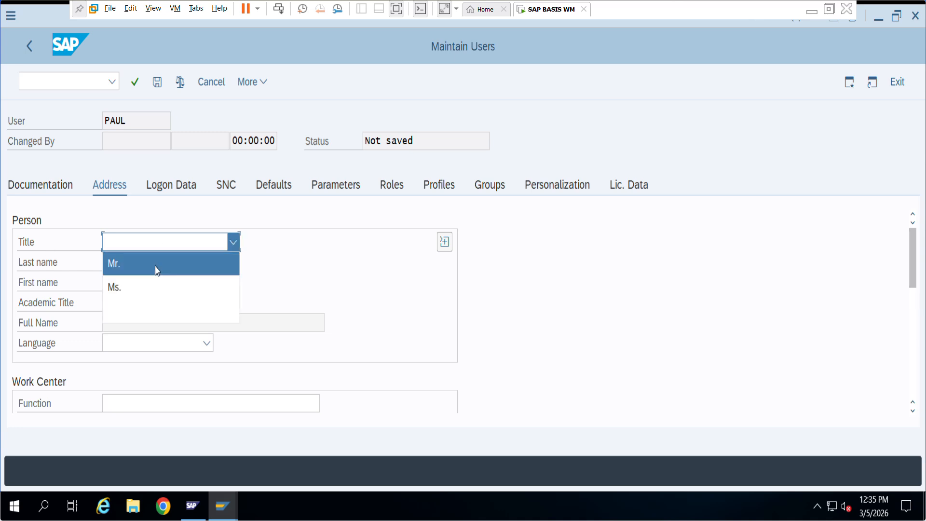
click(159, 265)
click(208, 265)
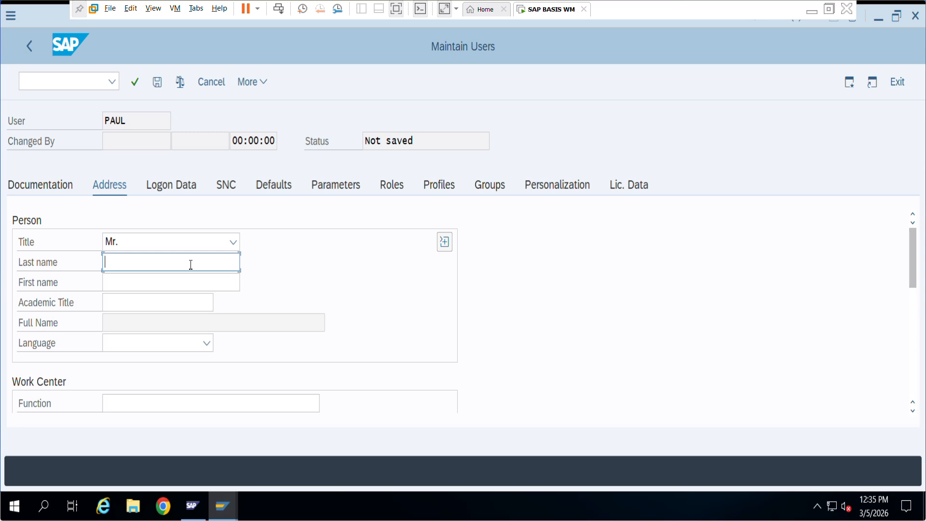
text(Paul)
scroll(234, 326, down, 3)
scroll(234, 326, down, 5)
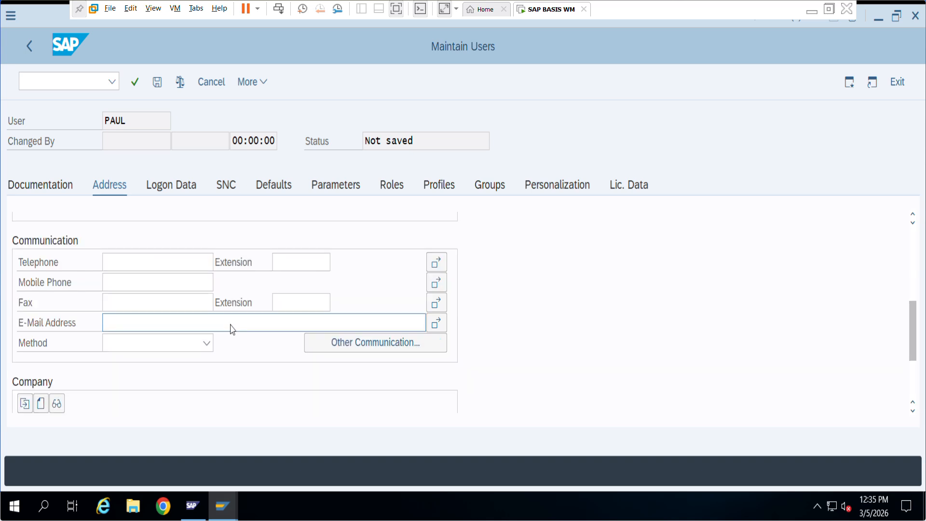
scroll(230, 326, up, 5)
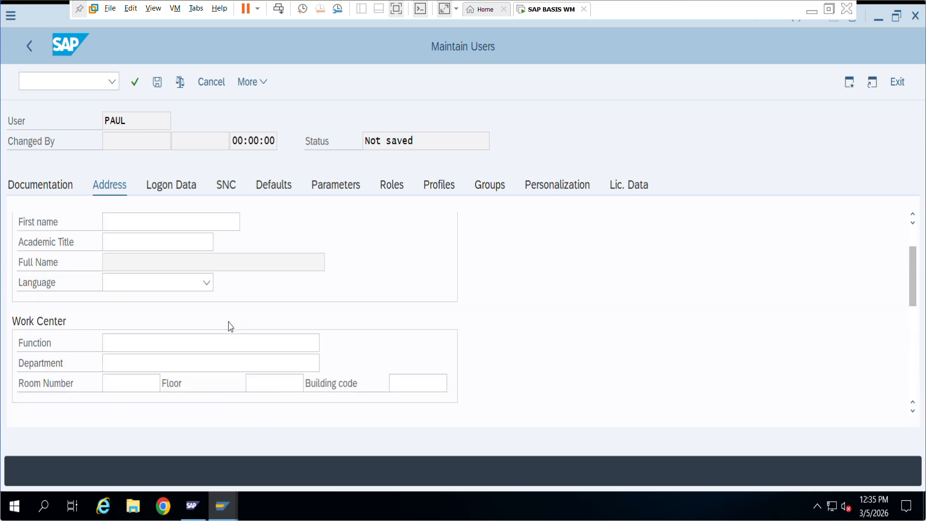
scroll(228, 322, up, 2)
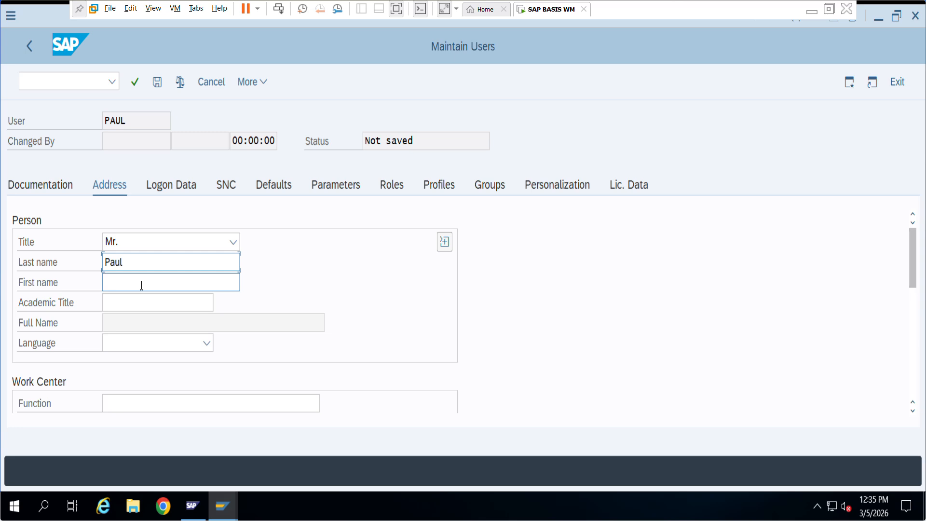
click(171, 188)
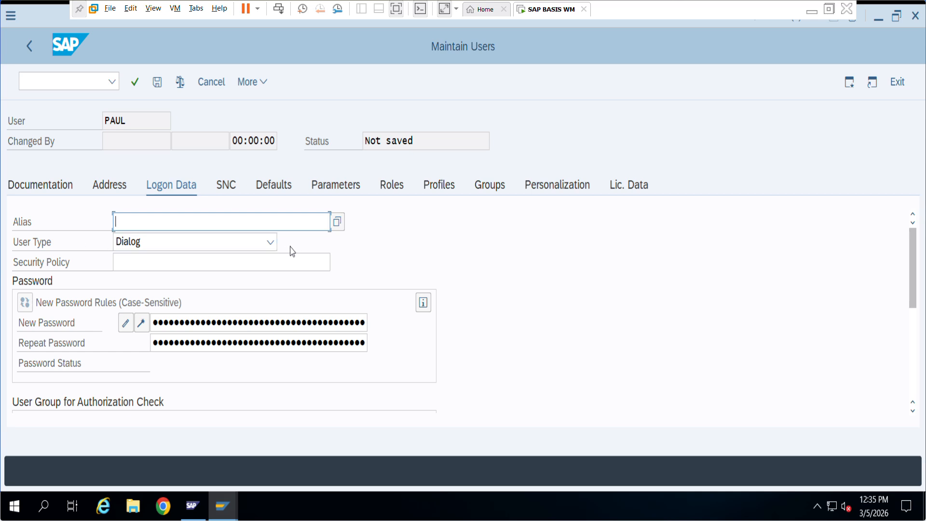
Keep user type Dialog, enter and repeat the initial password, and save the user.
click(273, 246)
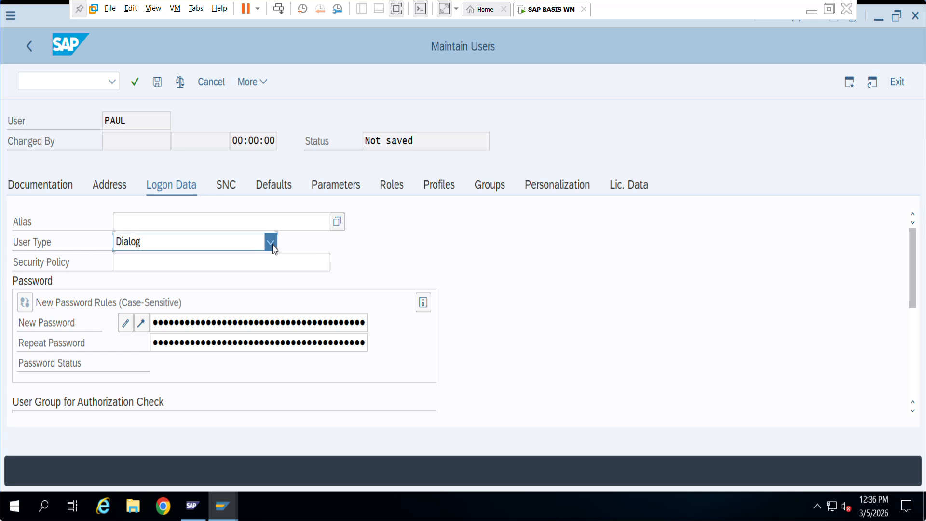
click(272, 244)
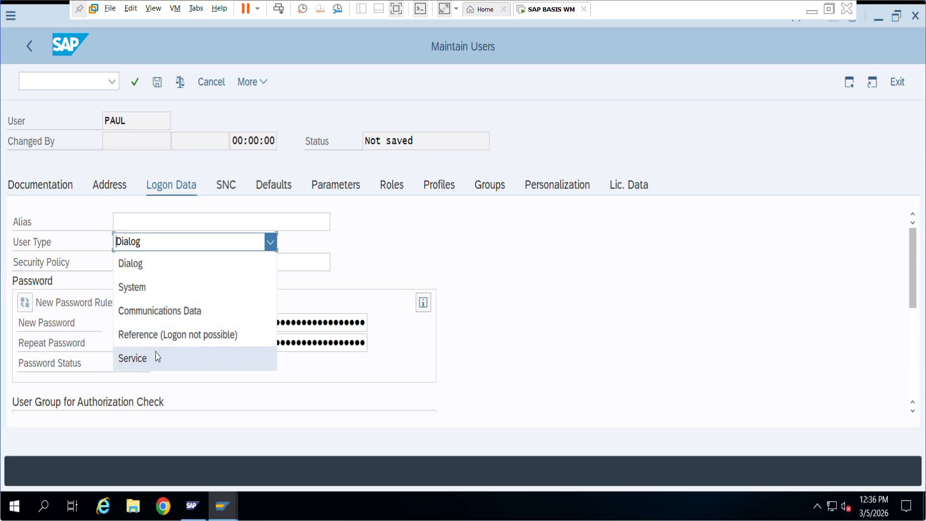
click(172, 244)
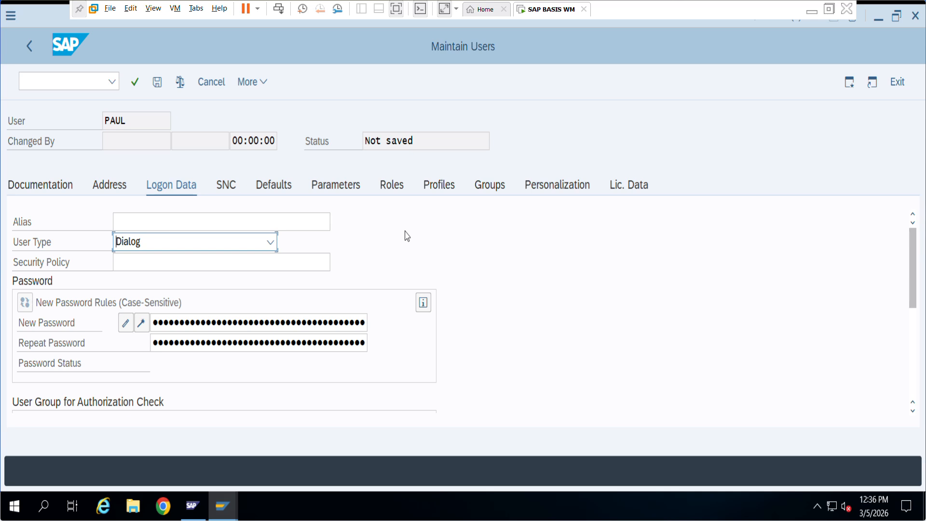
click(154, 321)
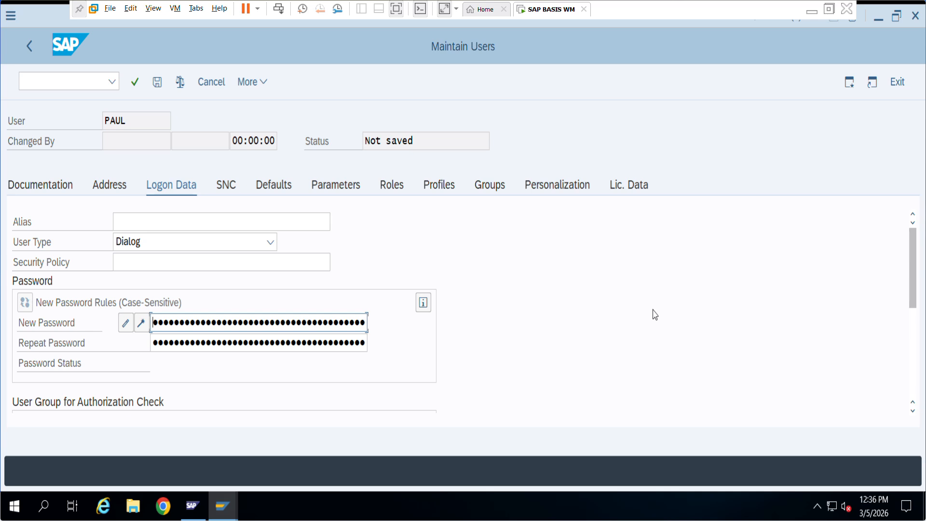
text(•••••••)
key(Tab)
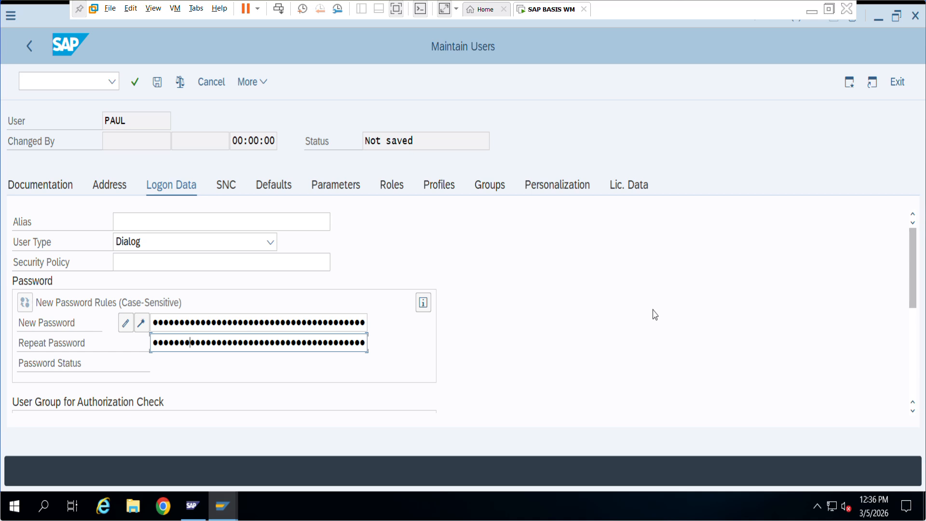
click(159, 88)
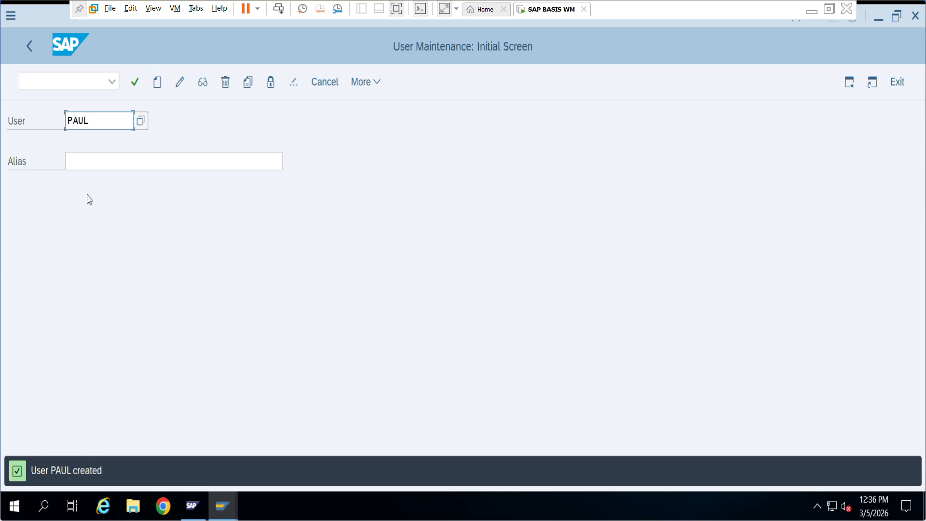
Leave user maintenance and open the DEV system logon screen from SAP Logon.
click(899, 91)
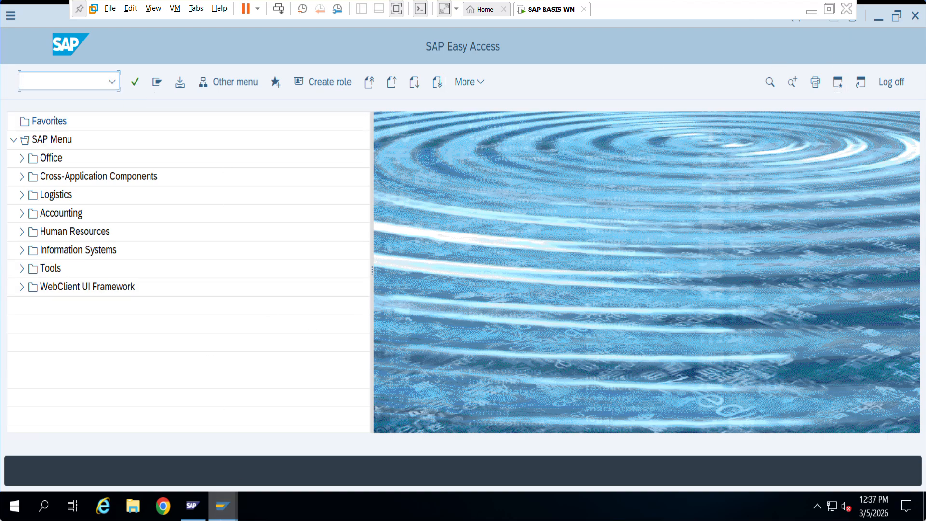
click(191, 508)
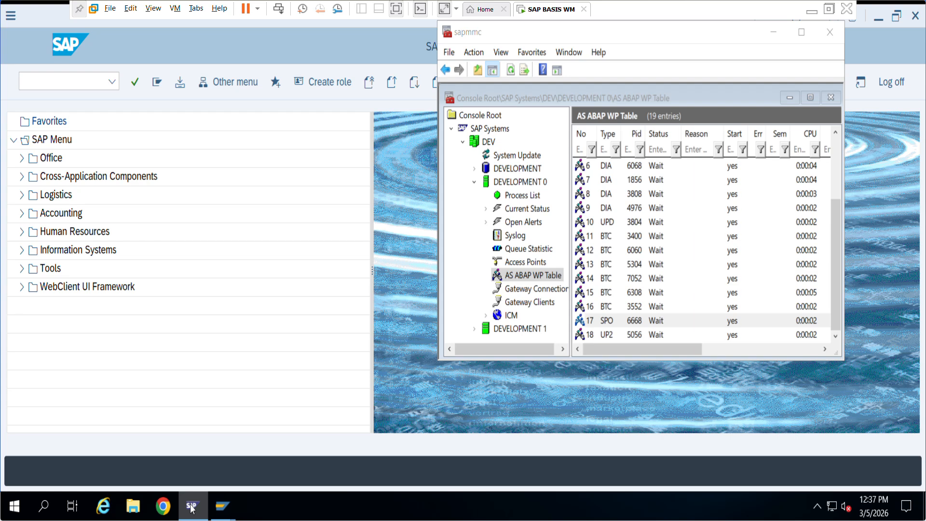
click(191, 507)
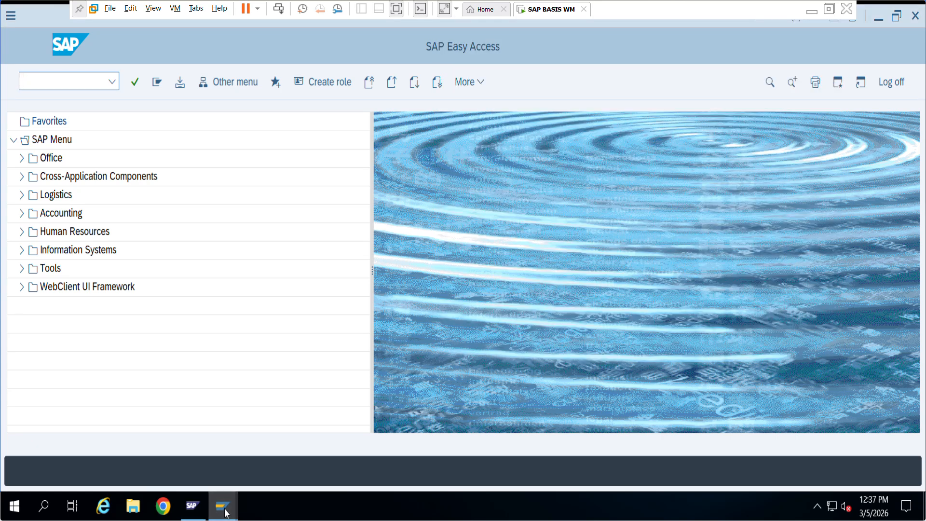
mouse_move(227, 513)
click(167, 451)
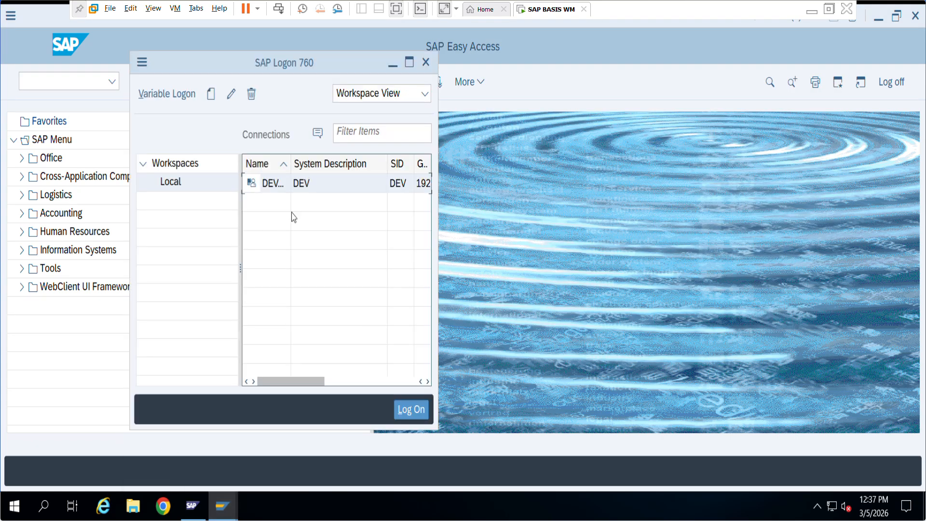
double_click(311, 185)
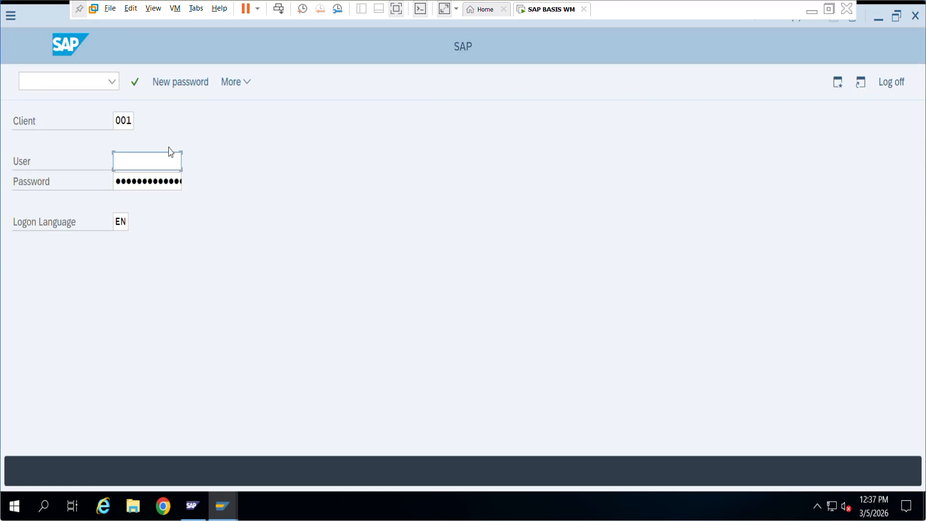
Log on to client 000 with the new user's ID and initial password.
click(131, 120)
click(127, 140)
click(136, 160)
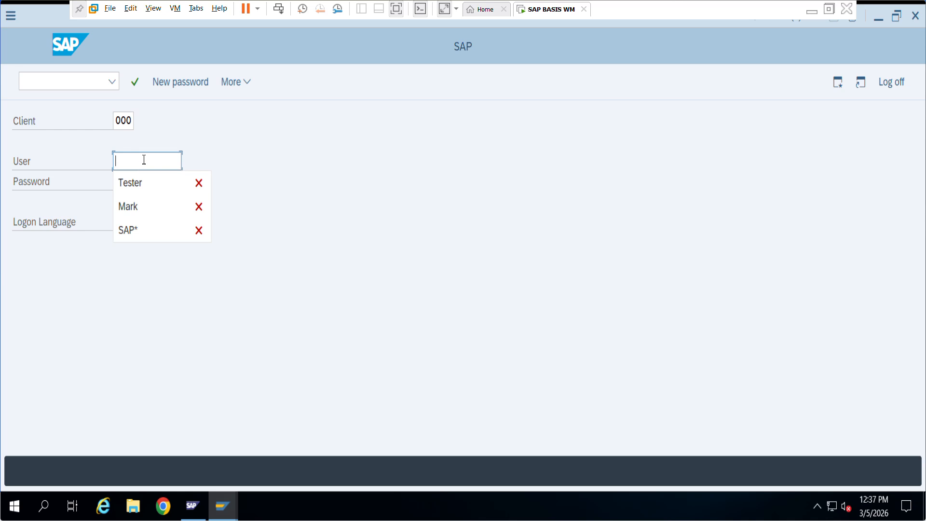
text(P)
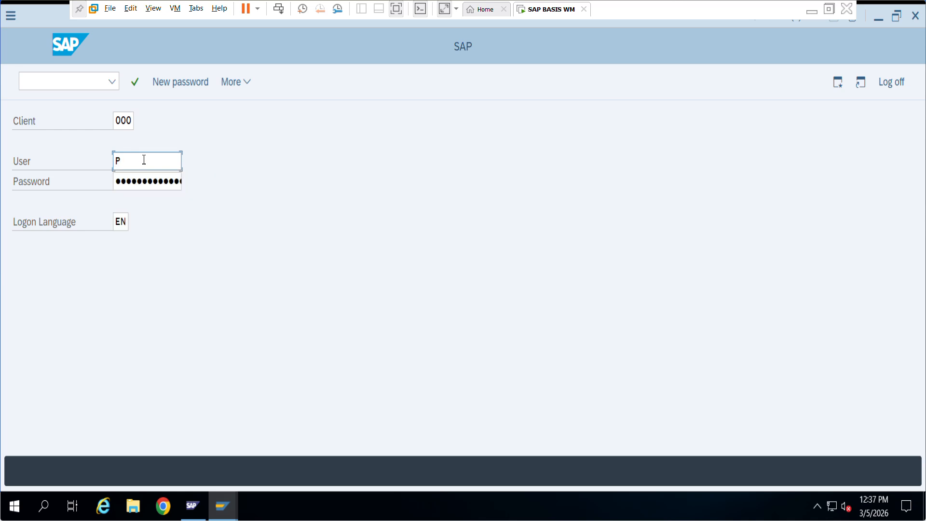
text(aul)
click(129, 181)
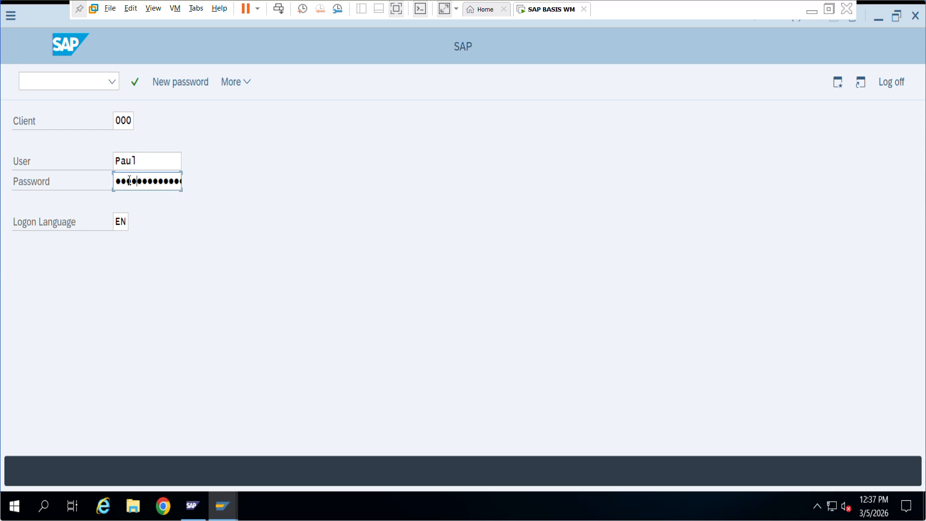
key(Return)
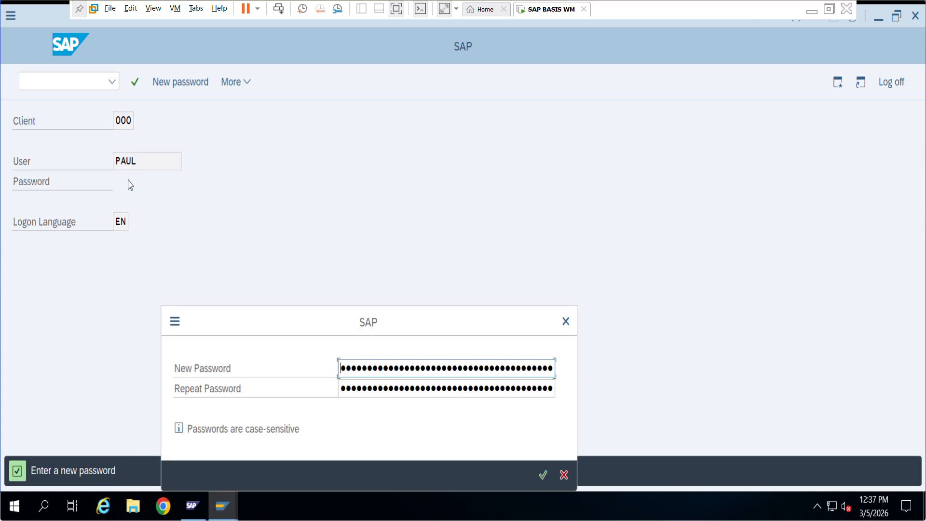
Enter and repeat a new password, then dismiss the copyright notice.
click(341, 371)
key(Tab)
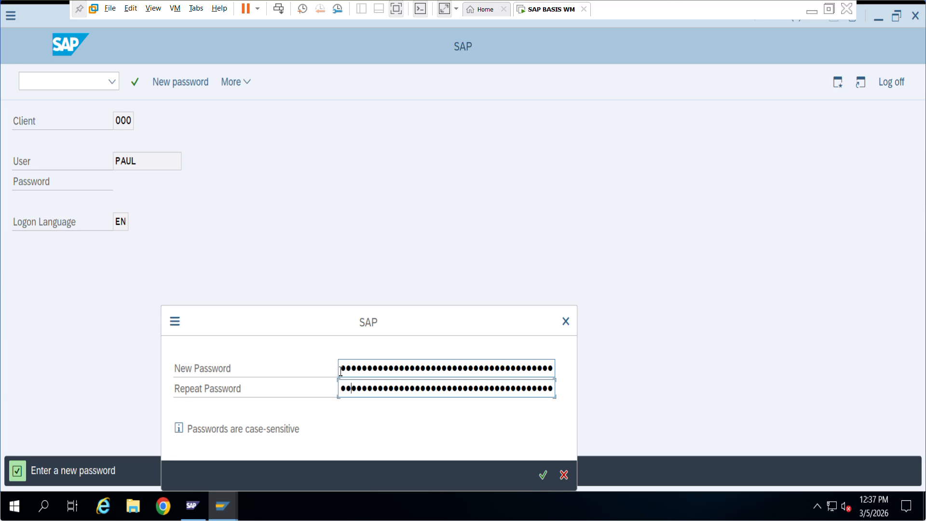
key(Return)
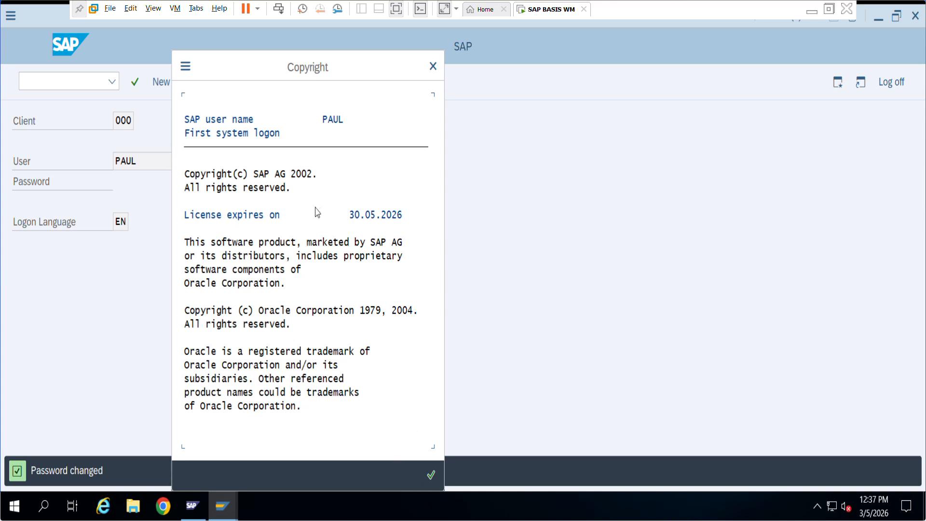
click(429, 475)
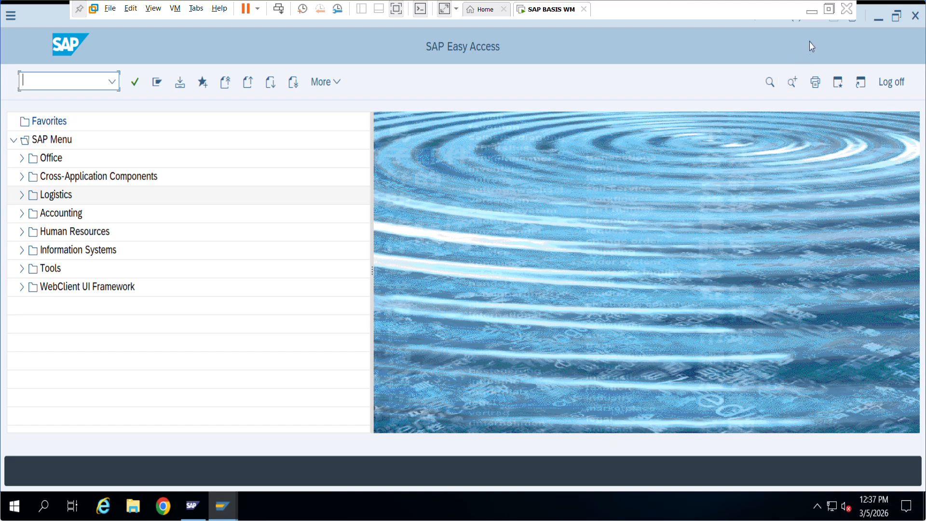
Check system status, try running SU01 (refused as unauthorized), then request log off.
click(807, 22)
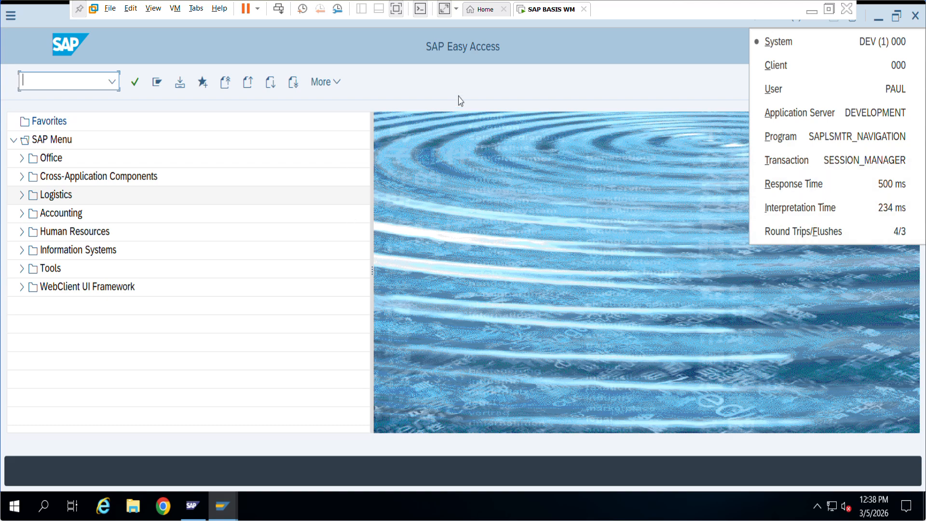
click(115, 88)
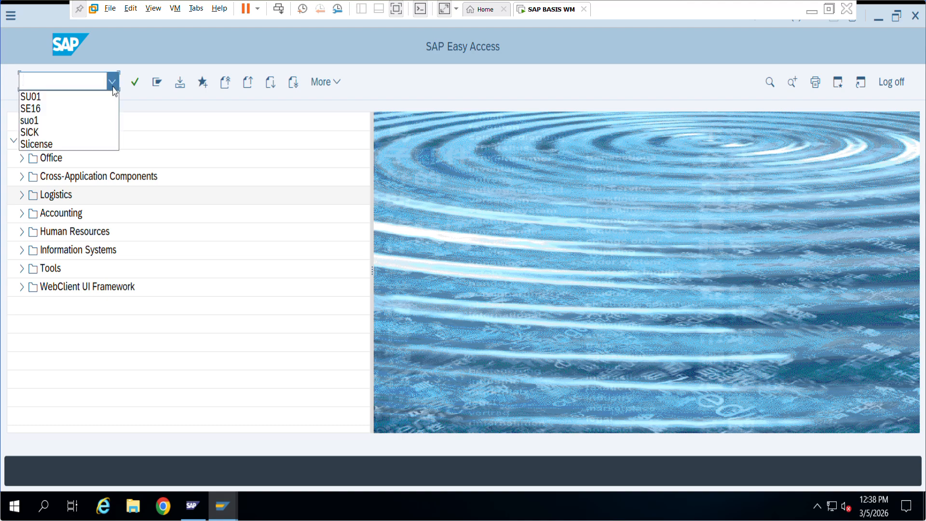
click(79, 93)
click(135, 82)
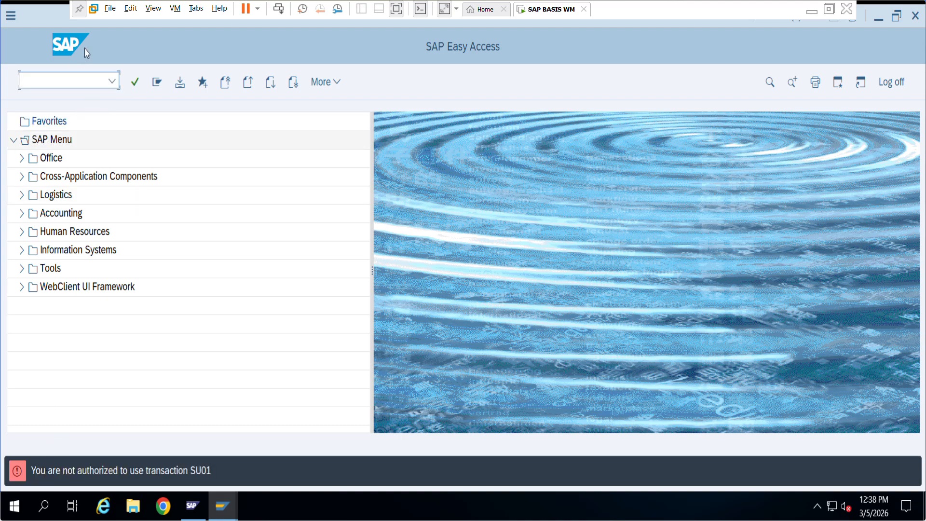
click(112, 80)
click(85, 98)
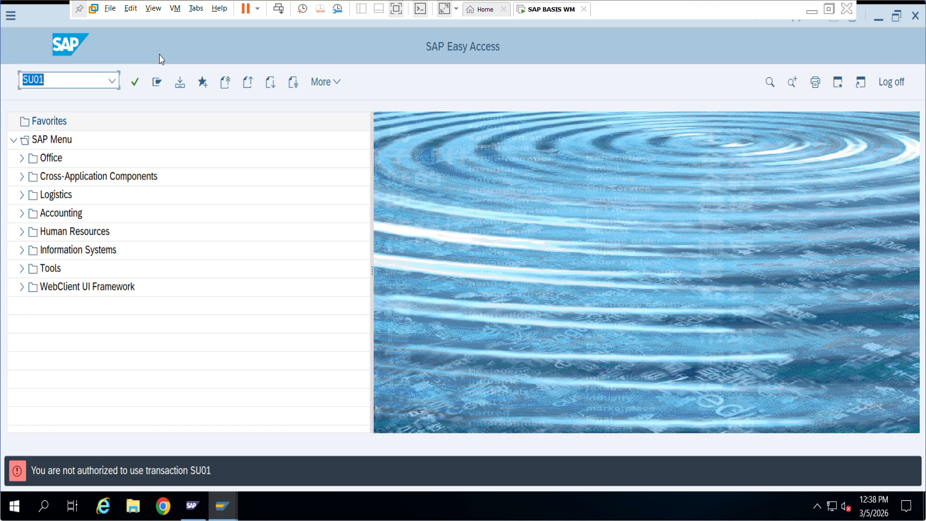
click(891, 82)
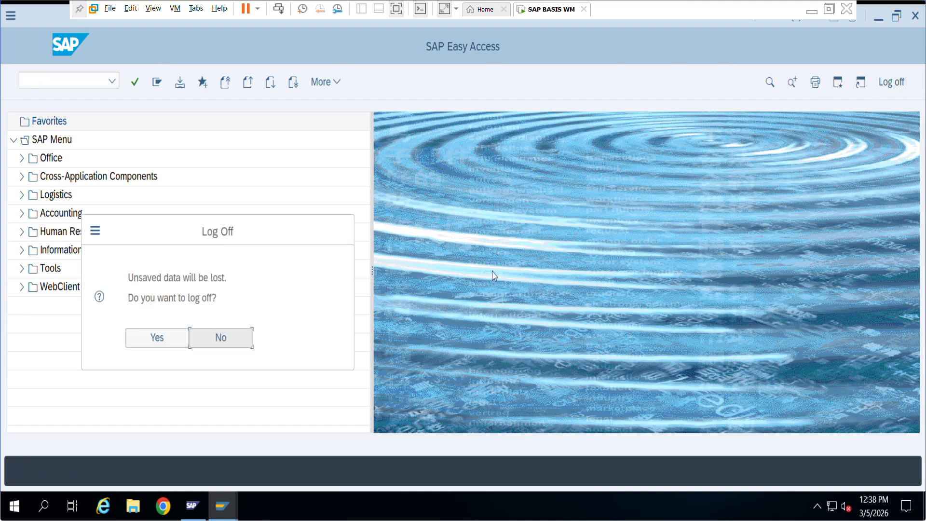
Confirm log off and verify the administrator session's user via system status.
click(162, 343)
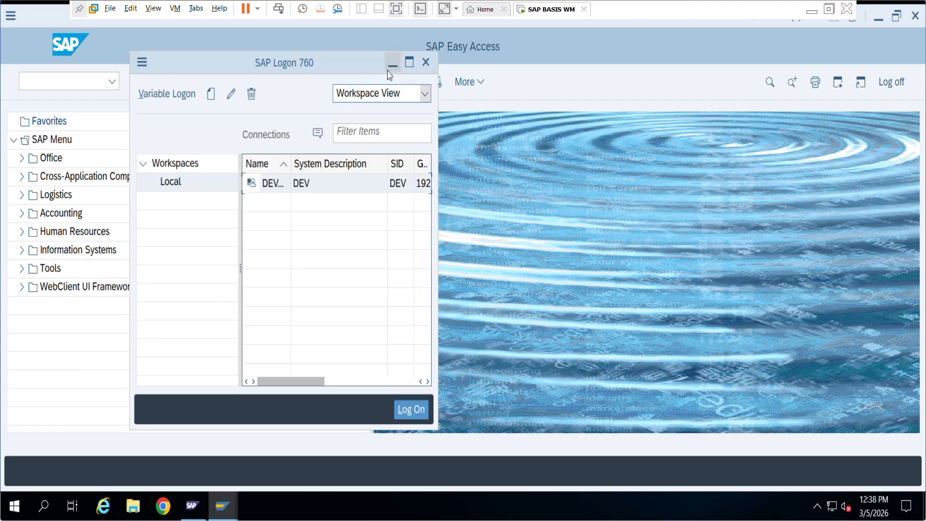
click(391, 60)
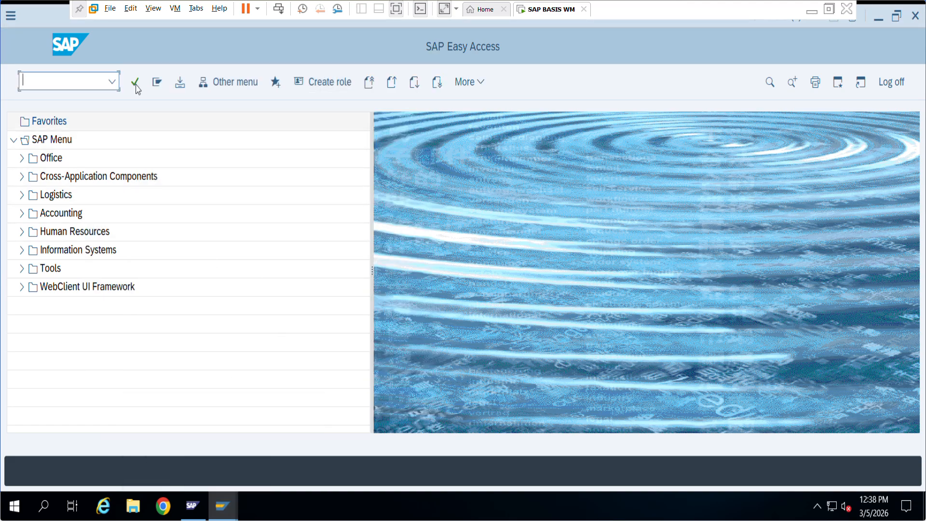
click(801, 23)
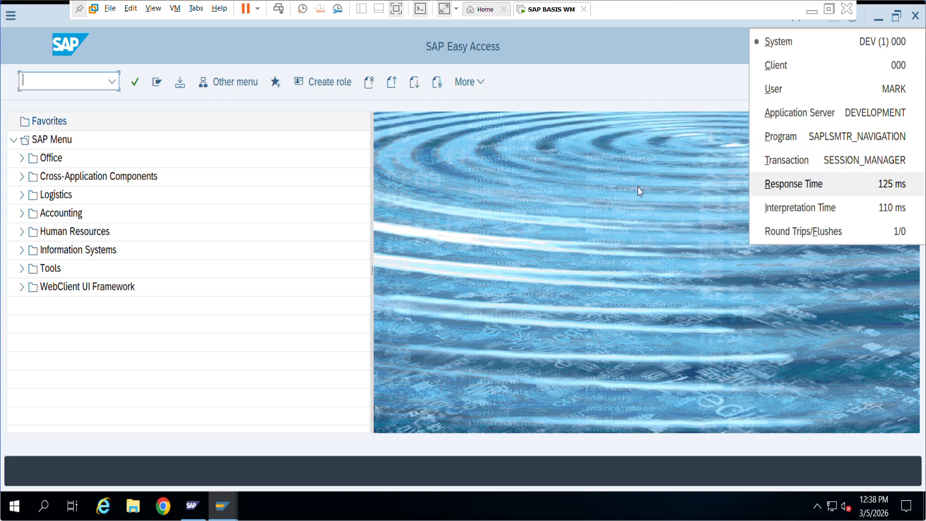
click(170, 106)
Run SU01 from the recent transactions history.
click(115, 83)
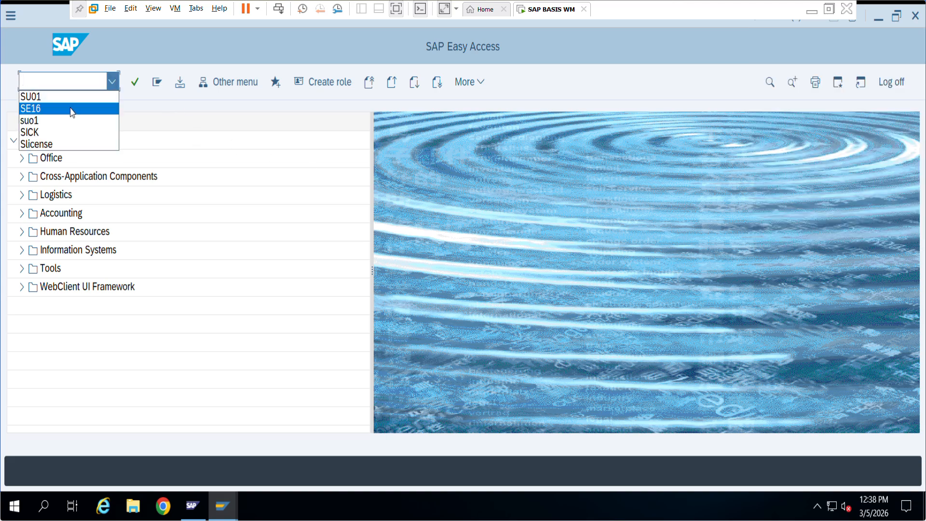
click(89, 96)
click(134, 82)
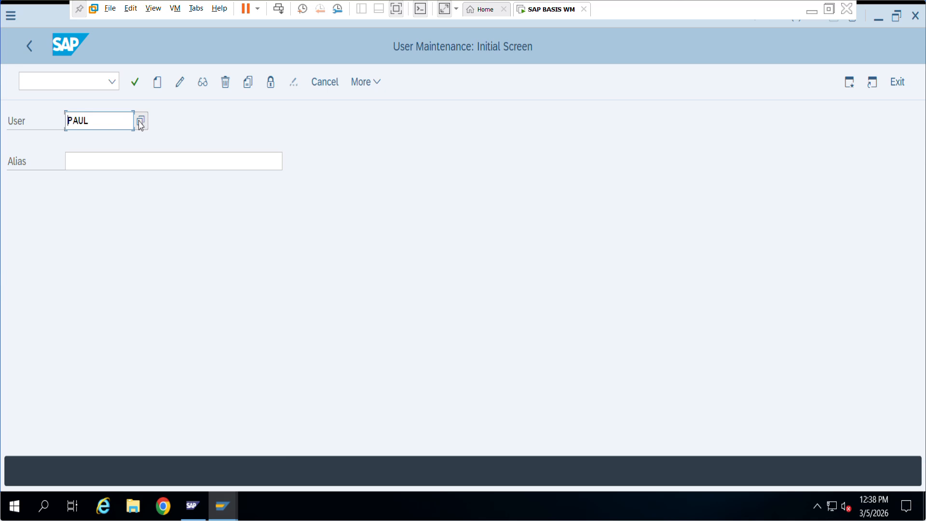
Switch the user to change mode and begin entering SAP_ALL as the first profile.
click(180, 83)
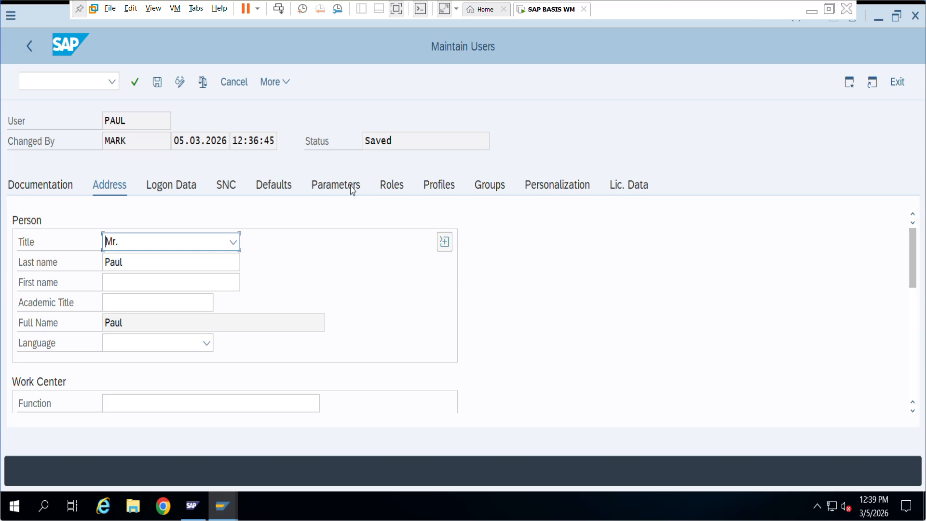
click(437, 188)
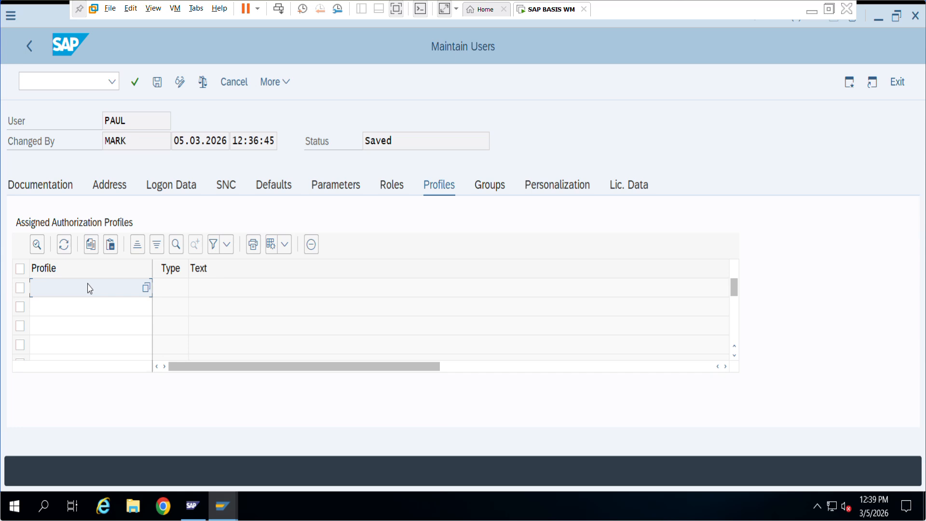
text(SAP_)
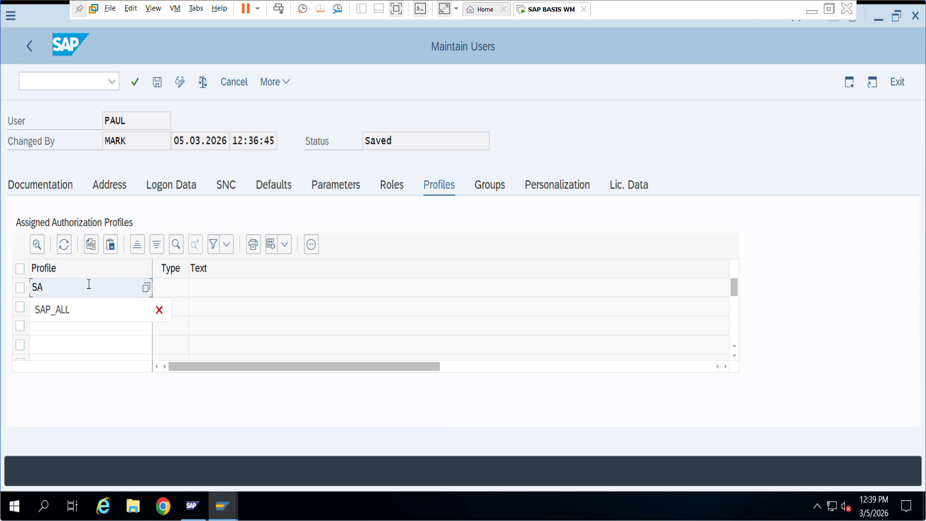
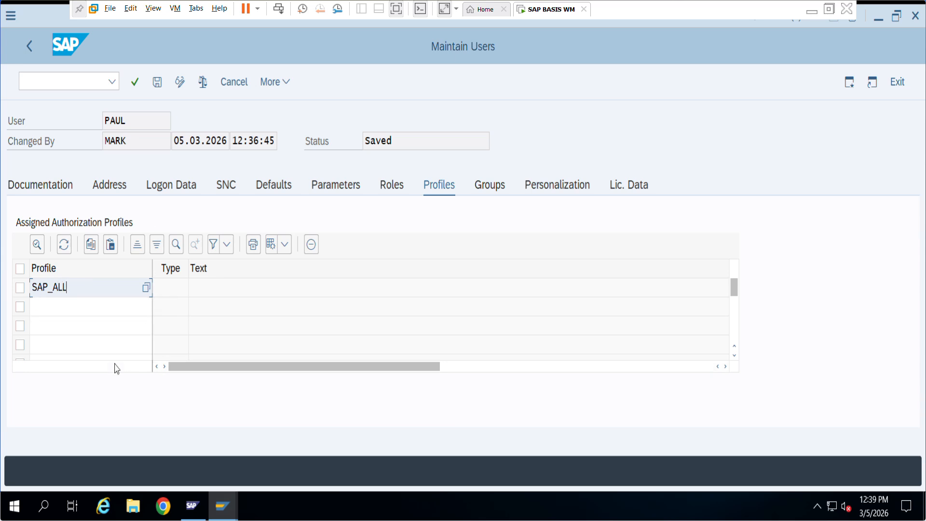
Enter SAP_ALL on the Profiles tab, view its details, then save the user's profile assignment.
text(ALL)
key(Return)
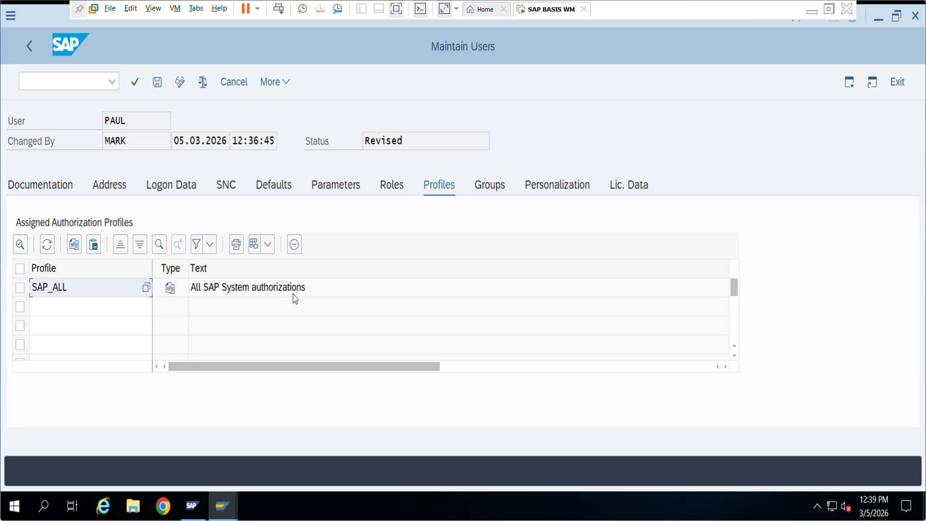
double_click(52, 289)
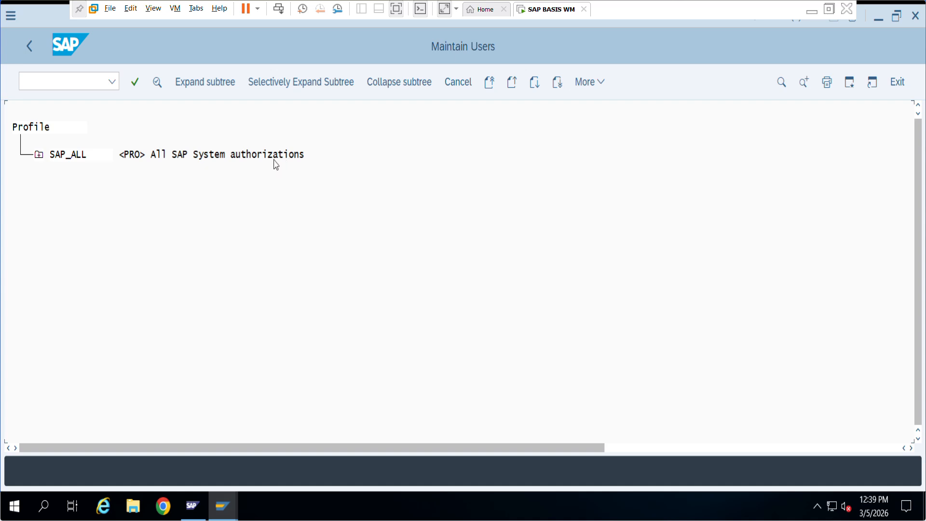
click(37, 53)
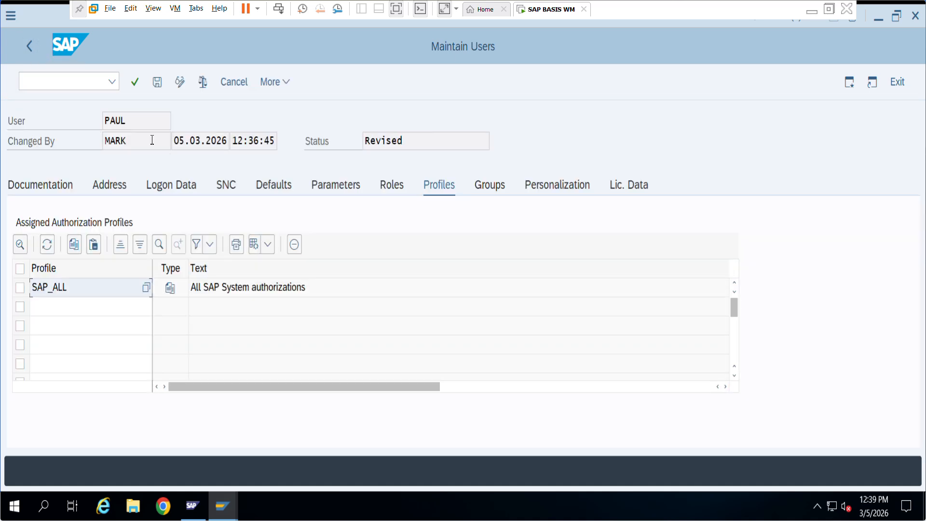
click(157, 83)
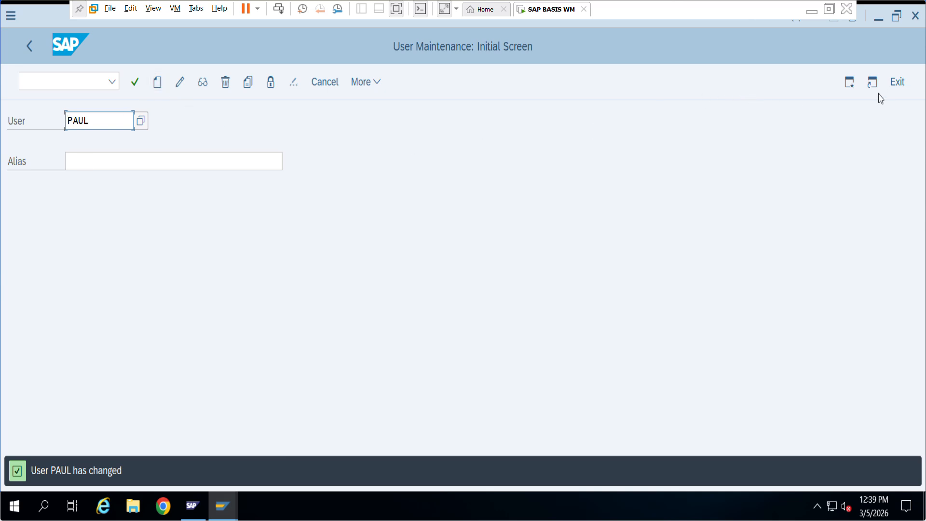
Leave user maintenance and log on to DEV in client 000 as the changed user.
click(897, 82)
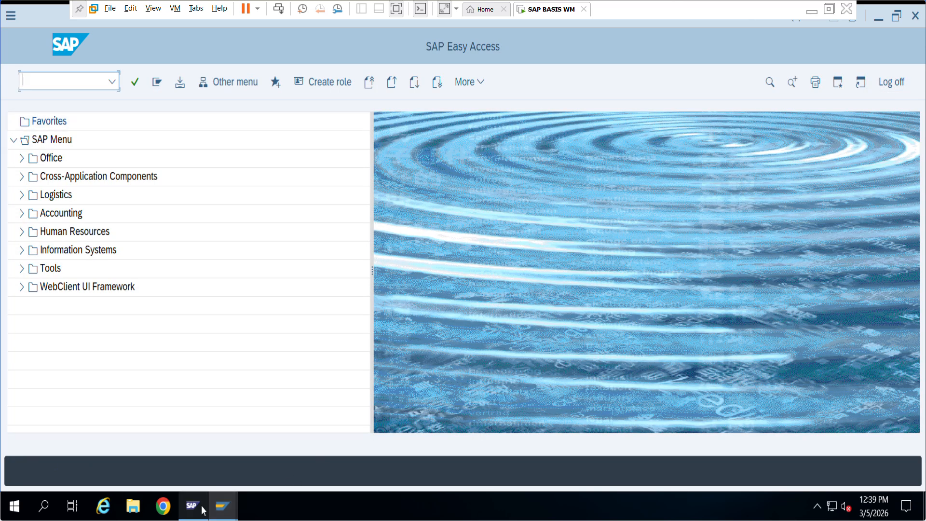
mouse_move(218, 505)
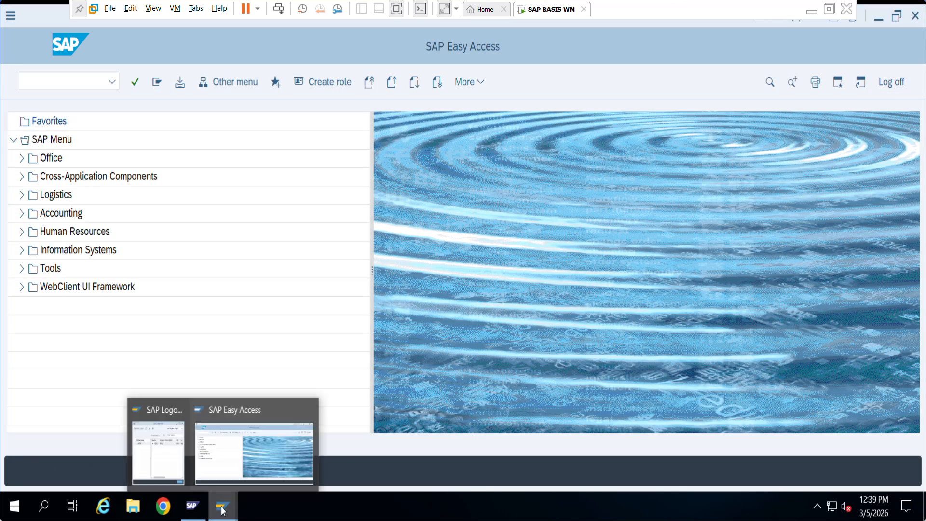
click(174, 464)
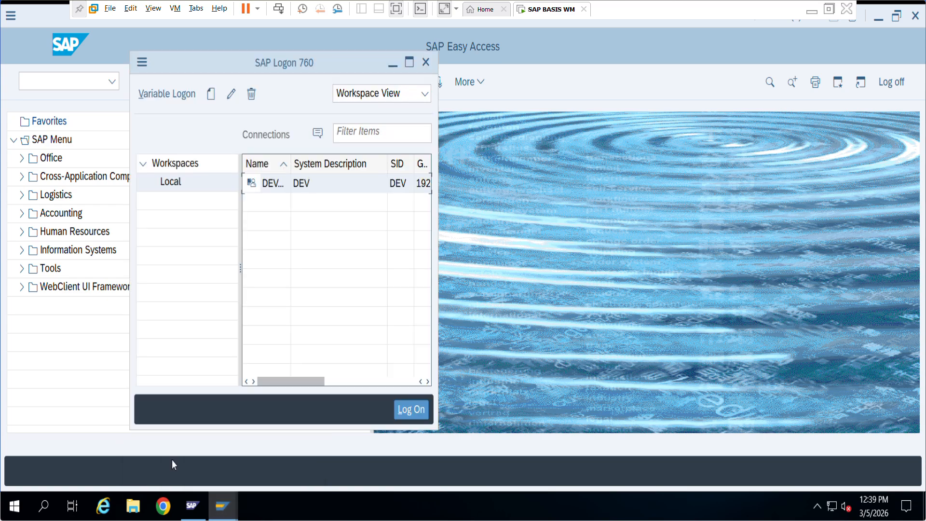
double_click(295, 193)
click(126, 120)
click(130, 143)
click(136, 160)
click(136, 184)
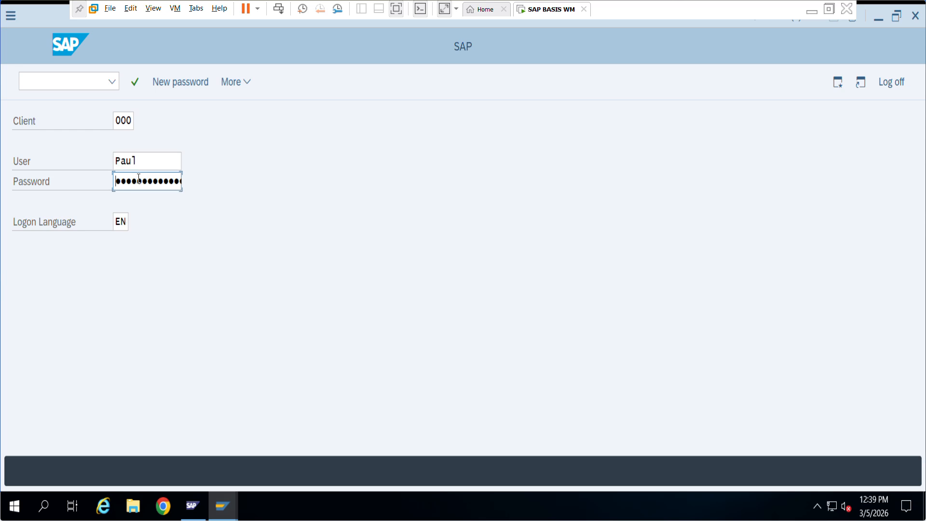
key(Caps_Lock)
text(••)
key(Return)
Start SU01 from recent transactions, then go back to the Easy Access menu.
click(114, 82)
click(100, 99)
click(134, 84)
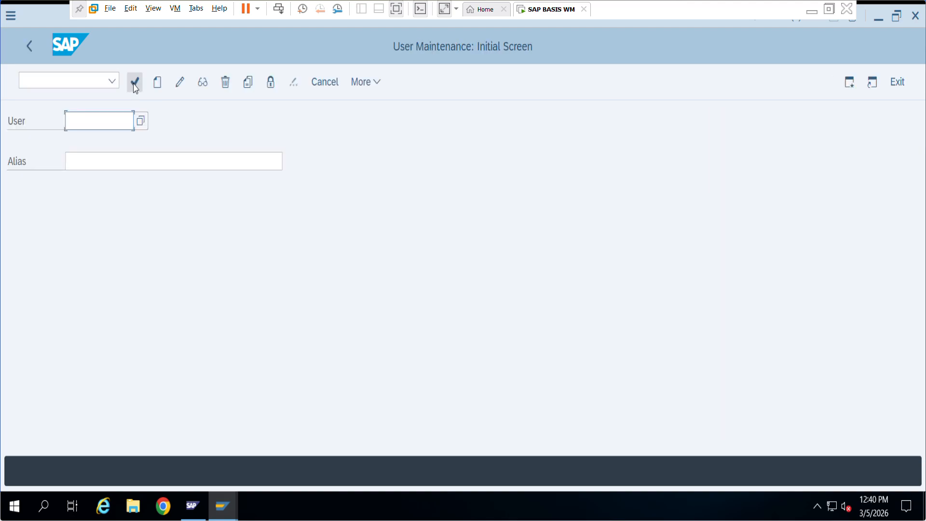
click(26, 47)
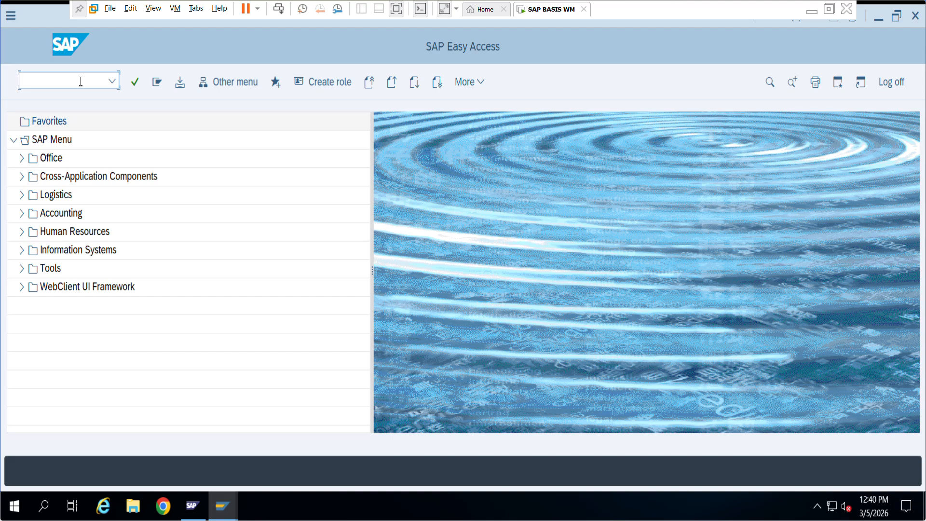
Start the SE16 Data Browser and submit the mistyped table name SUR01.
text(SE16)
key(Return)
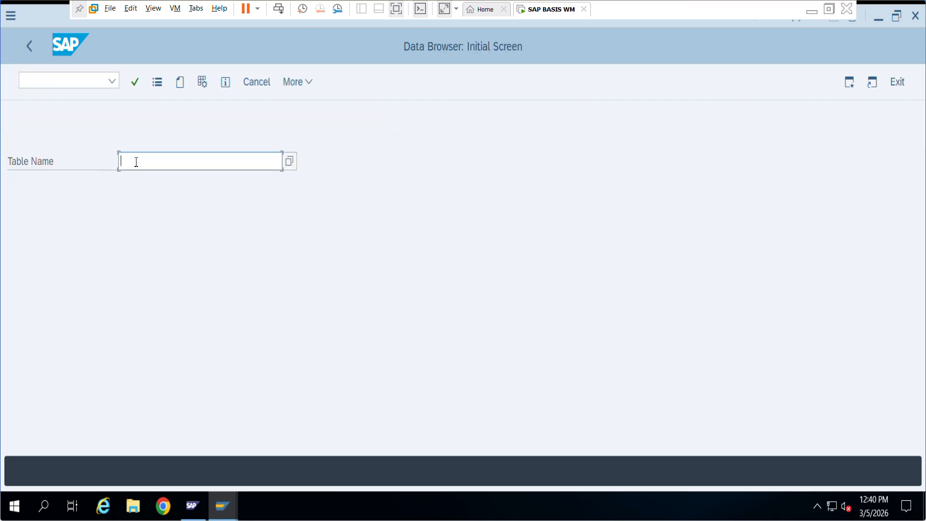
text(SUR01)
key(Return)
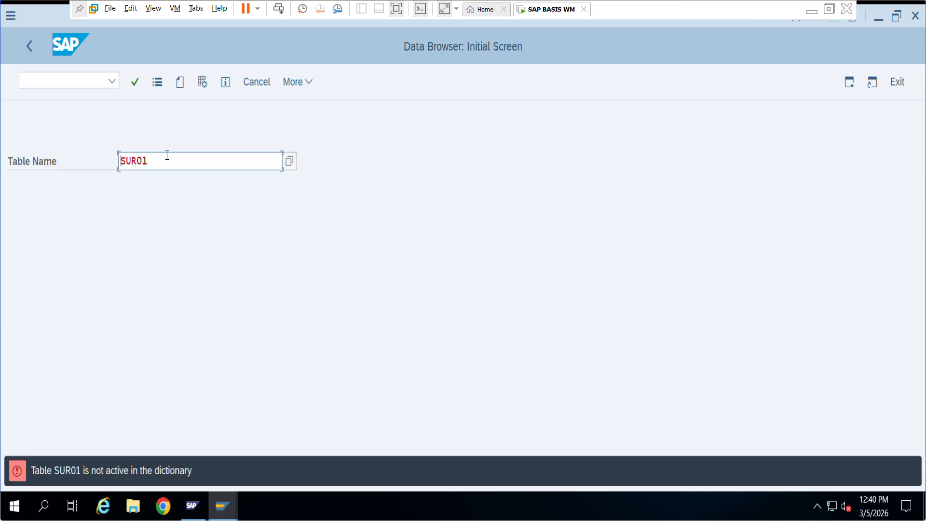
Correct the table name to USR01 and open its selection screen.
key(BackSpace)
key(BackSpace)
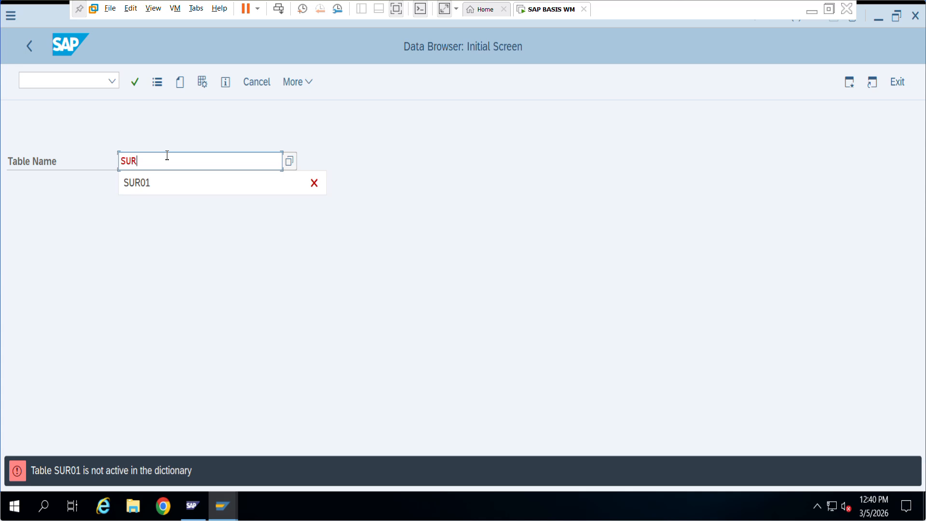
text(i)
key(BackSpace)
key(BackSpace)
key(BackSpace)
key(BackSpace)
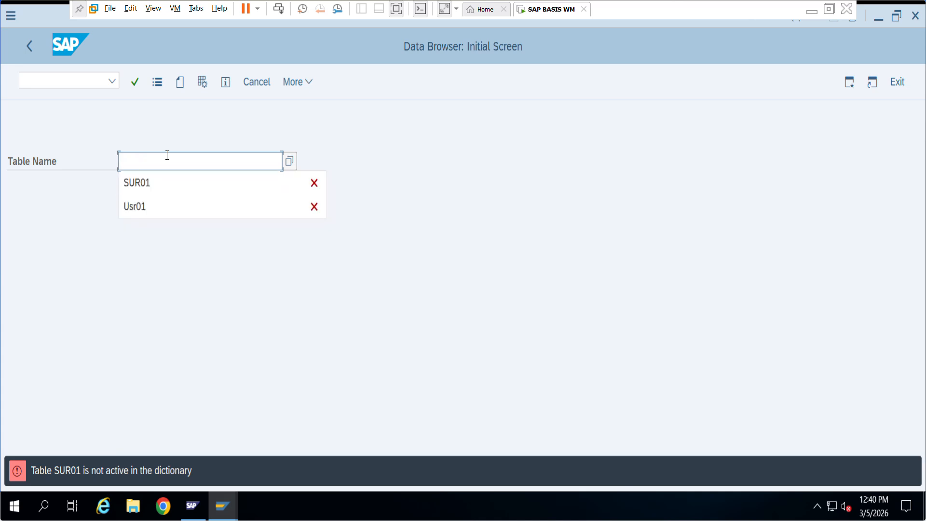
text(U)
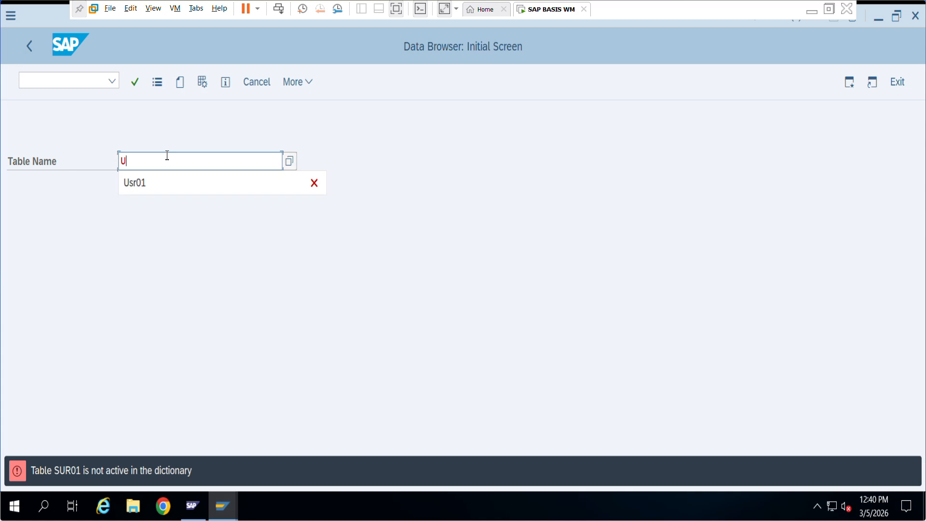
text(SR=()
key(BackSpace)
key(BackSpace)
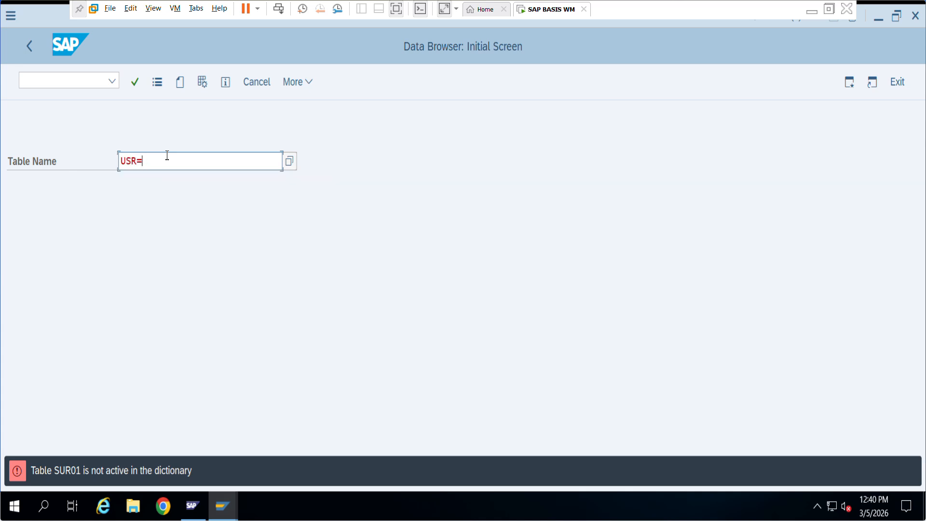
text(02)
key(BackSpace)
text(1)
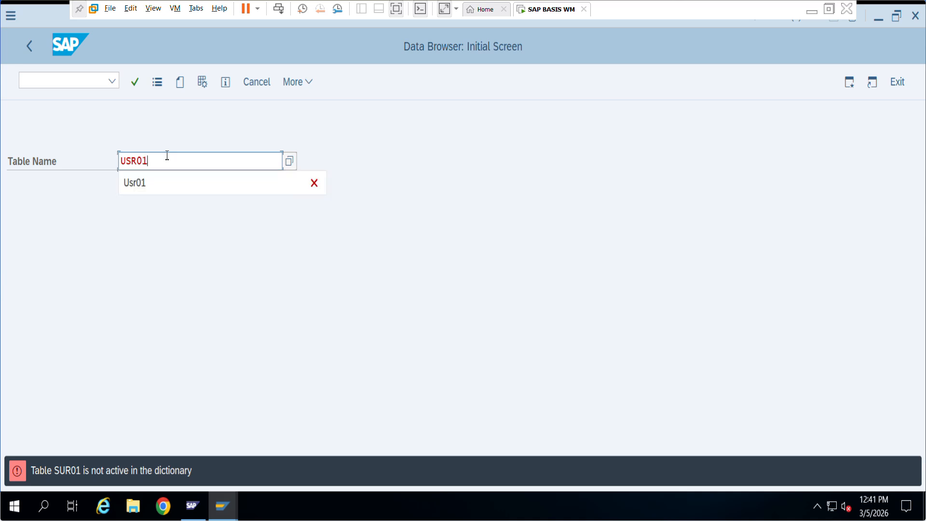
click(198, 182)
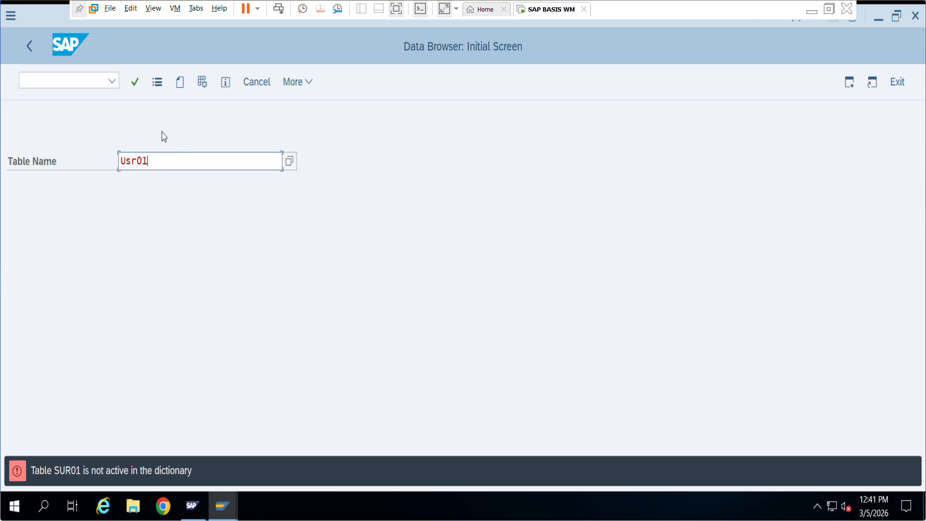
click(138, 85)
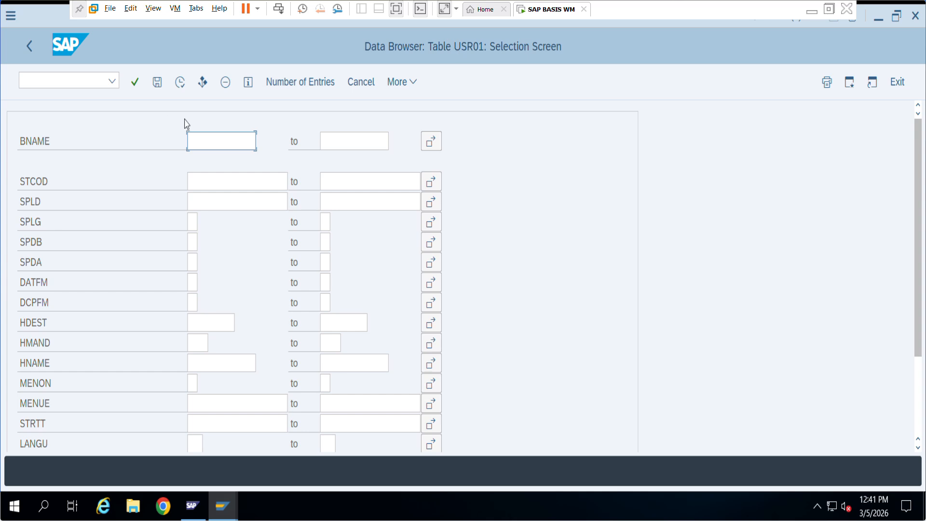
Execute the USR01 listing and inspect the TESTER, SAP*, DDIC and third user rows.
click(180, 83)
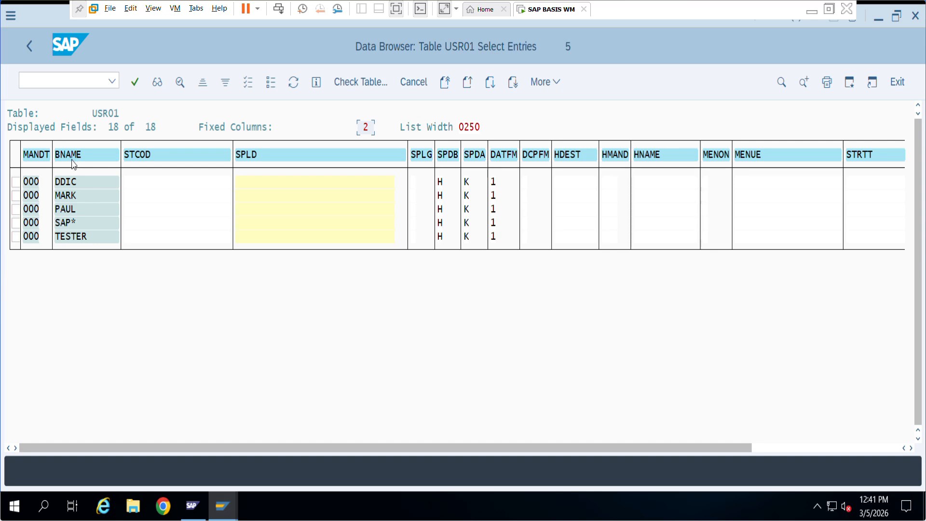
click(72, 235)
click(73, 223)
click(74, 182)
click(63, 211)
Exit the Data Browser and open the user for editing in SU01.
click(32, 46)
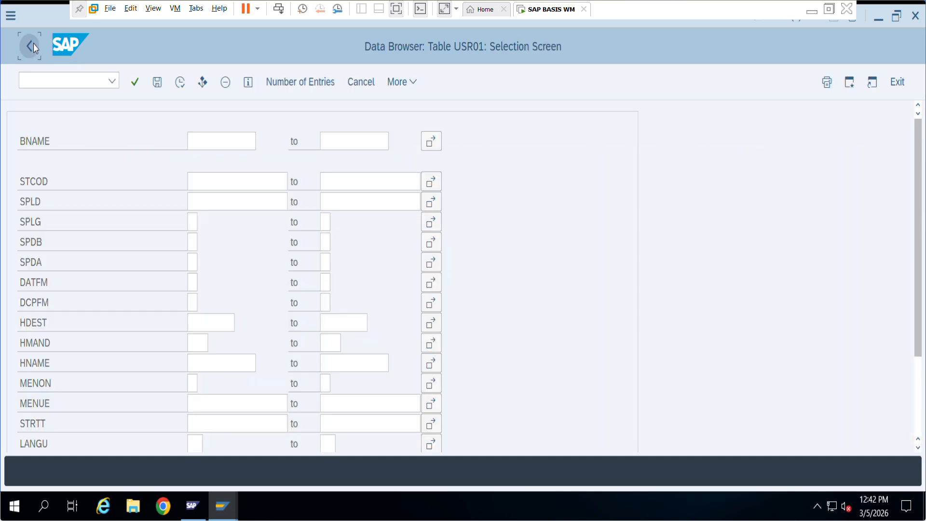
click(33, 43)
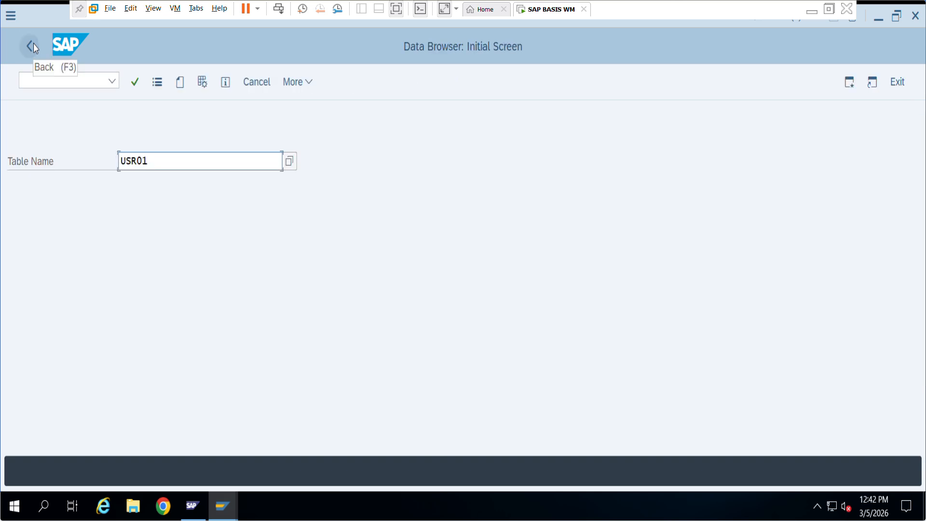
click(895, 82)
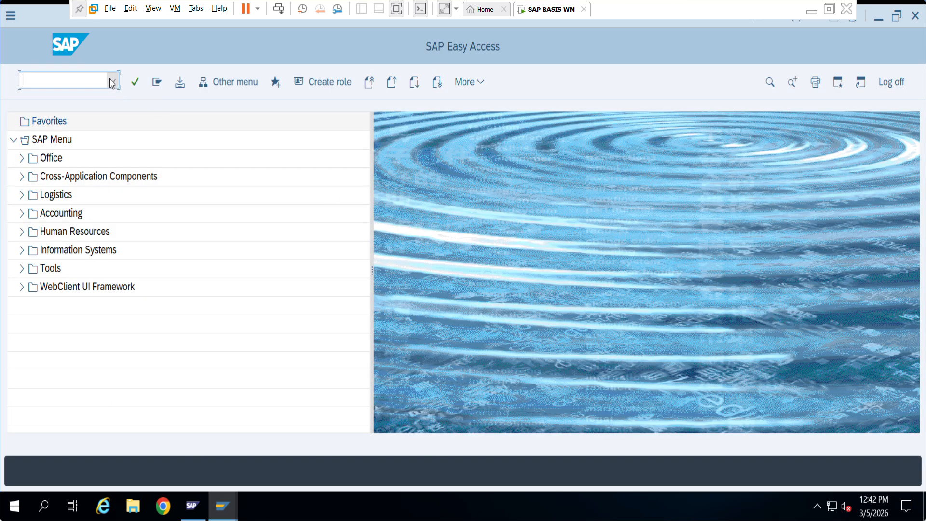
click(111, 81)
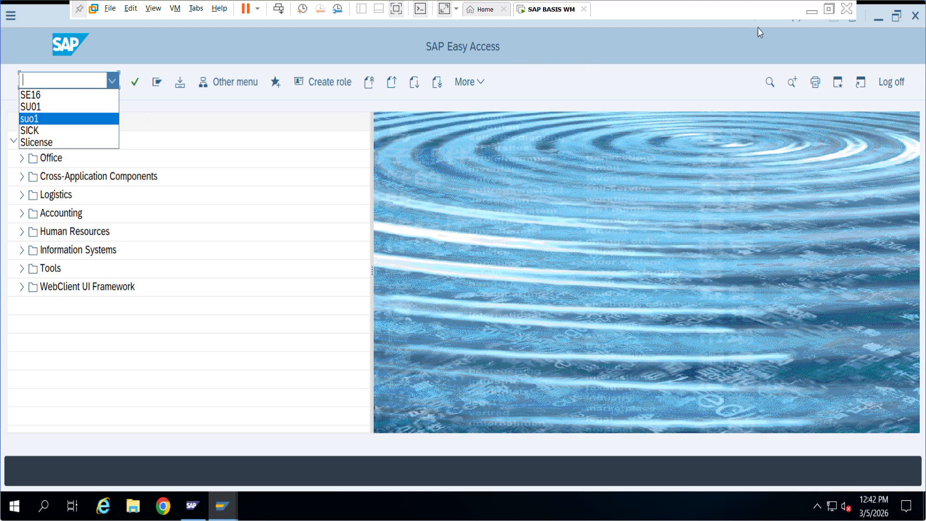
click(145, 60)
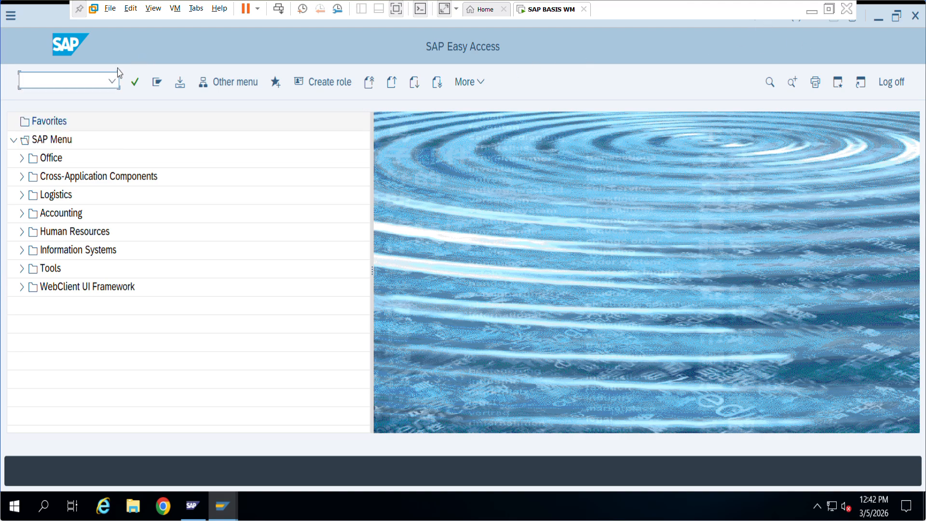
click(112, 81)
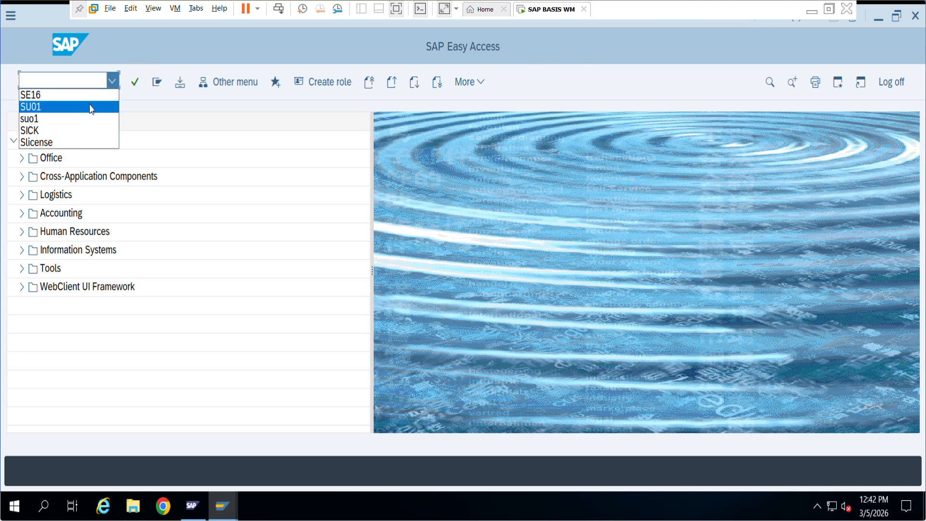
click(84, 105)
click(134, 84)
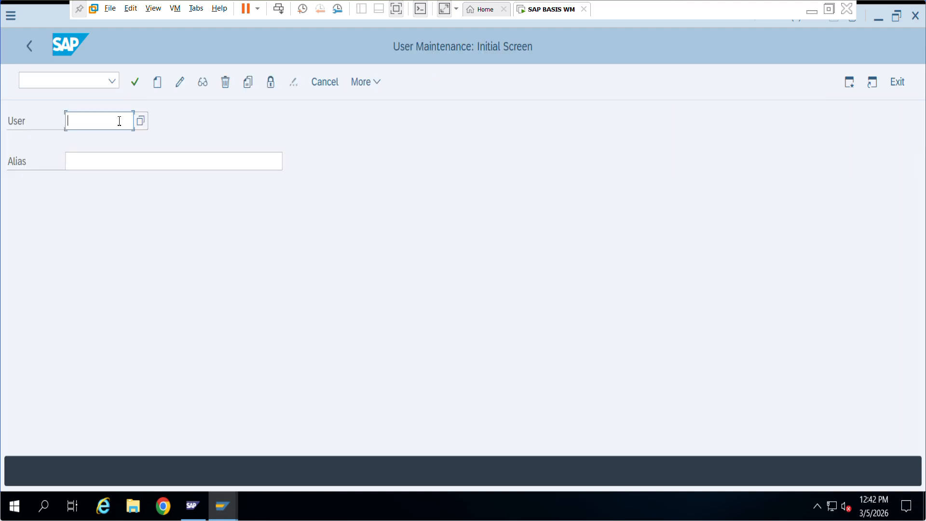
click(119, 120)
click(110, 143)
click(180, 82)
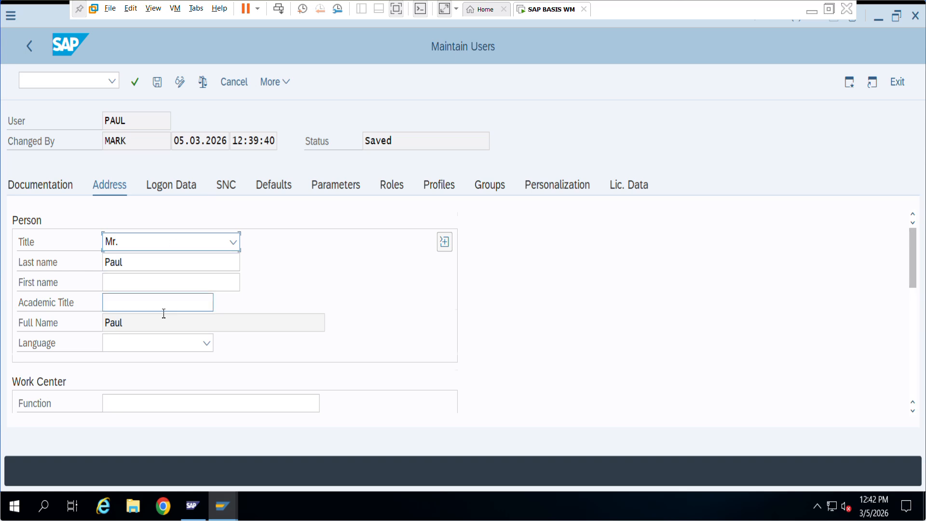
Scroll through the user's Address tab details.
scroll(165, 320, down, 5)
scroll(164, 320, down, 3)
scroll(165, 320, up, 3)
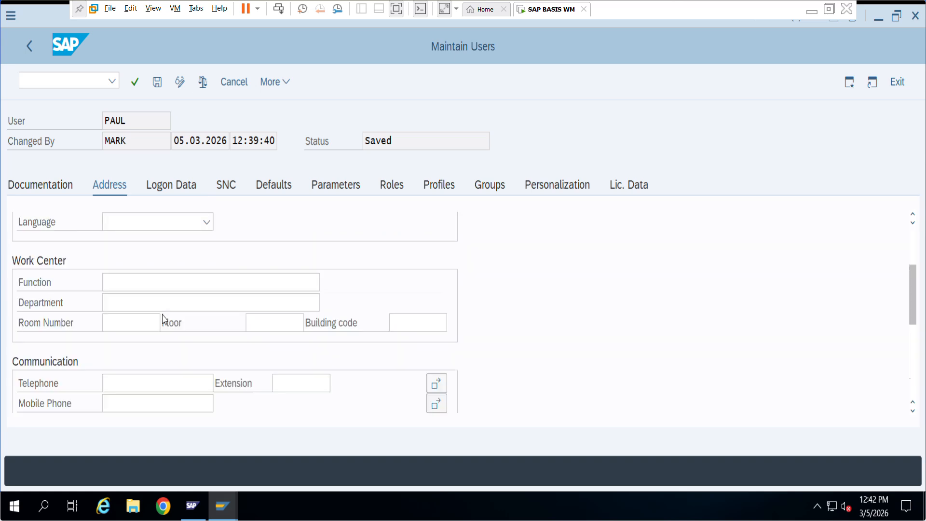
scroll(165, 320, down, 1)
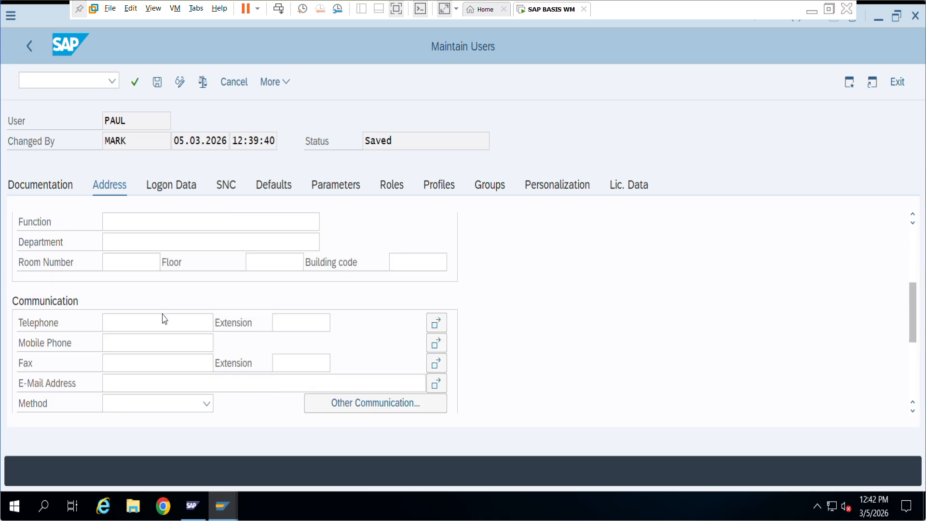
scroll(164, 320, down, 1)
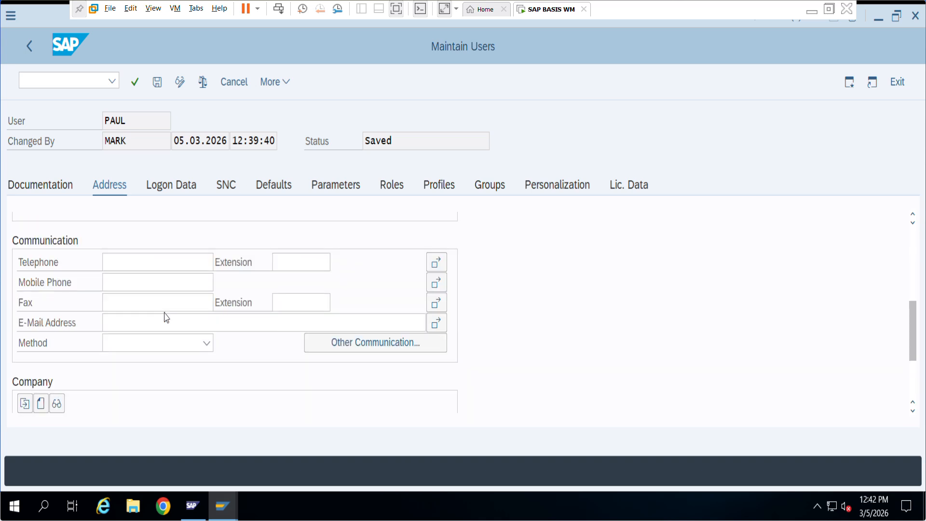
On the Defaults tab, toggle Print Now and browse output devices without choosing one.
click(277, 186)
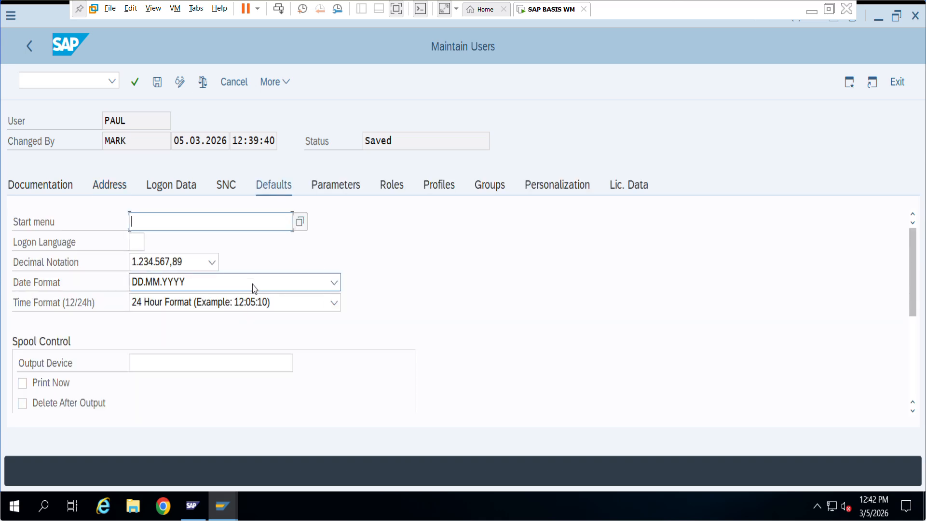
scroll(253, 289, down, 2)
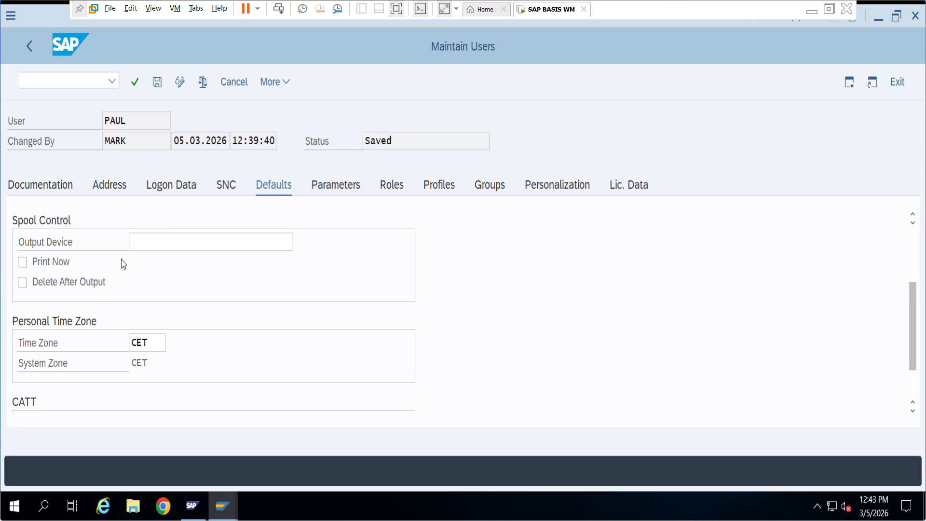
click(22, 261)
click(22, 262)
click(268, 240)
click(299, 242)
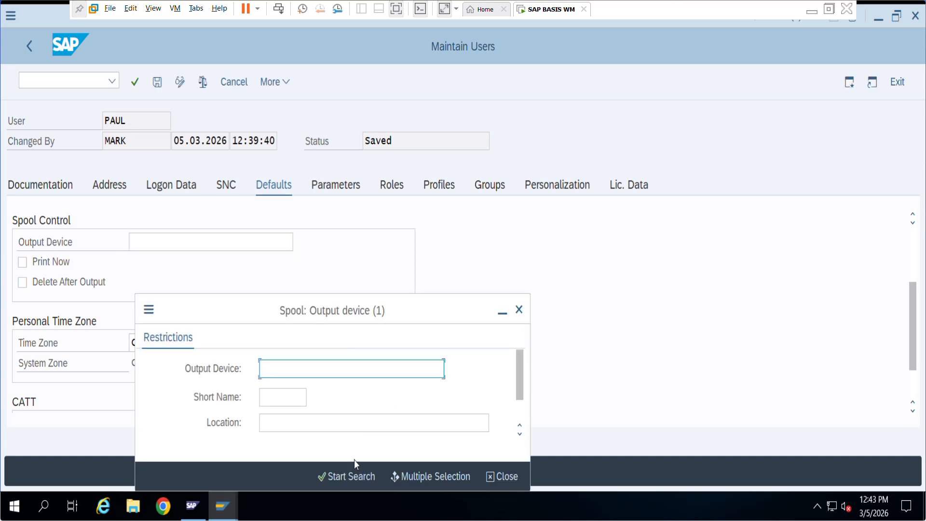
click(350, 477)
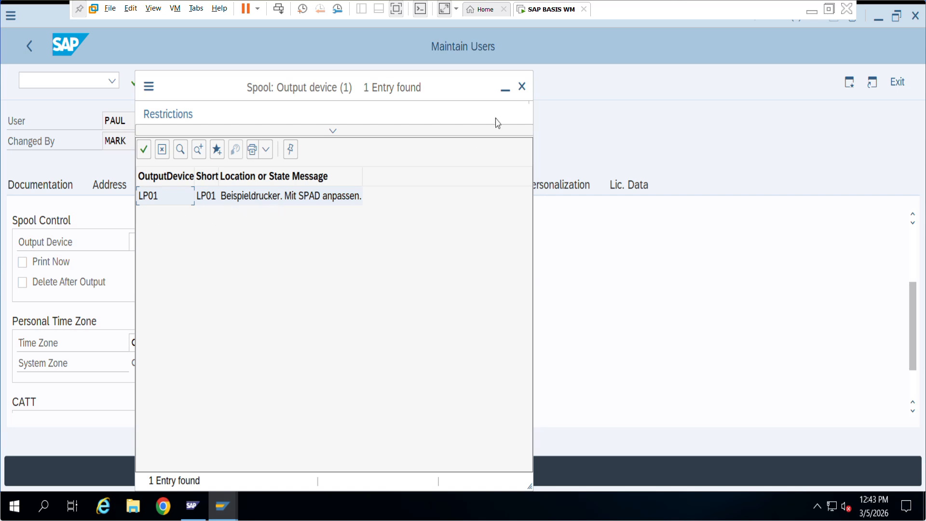
click(521, 86)
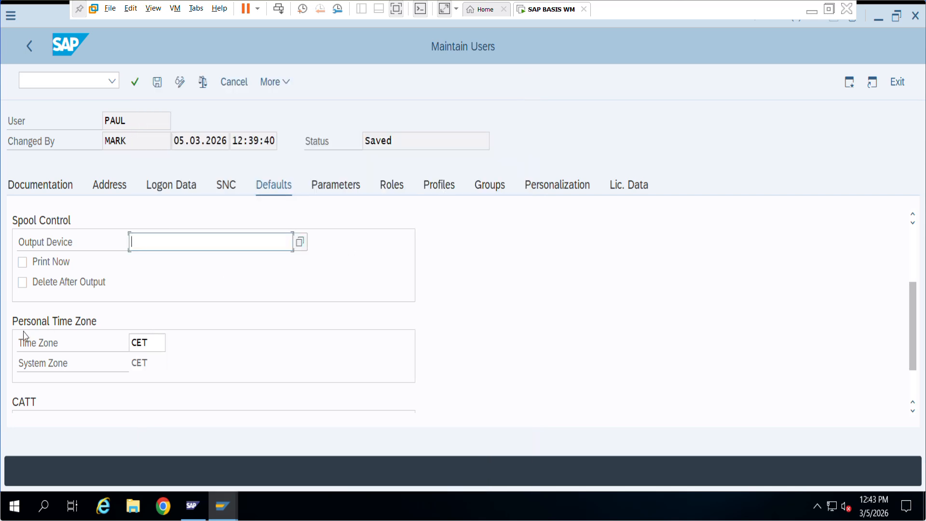
Toggle the Print Now and delete-after-output options, leaving both unchecked, then leave the record.
click(22, 262)
click(23, 283)
click(22, 282)
click(22, 262)
click(22, 264)
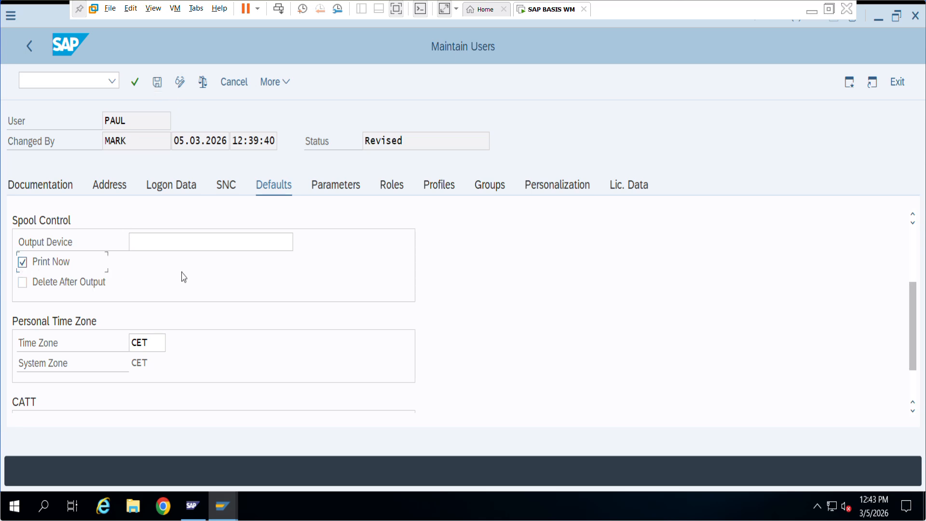
click(22, 262)
click(29, 47)
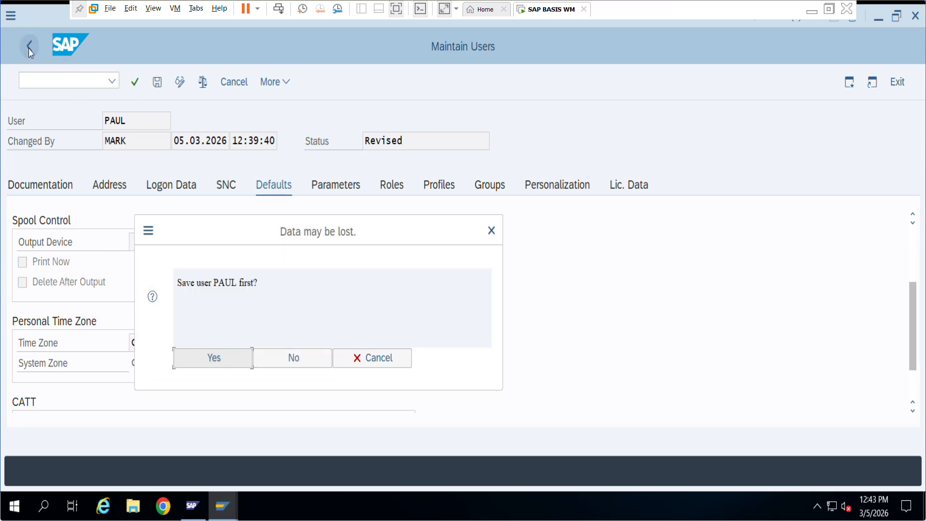
Discard the unsaved user changes and start SE16 from recent transactions.
click(275, 360)
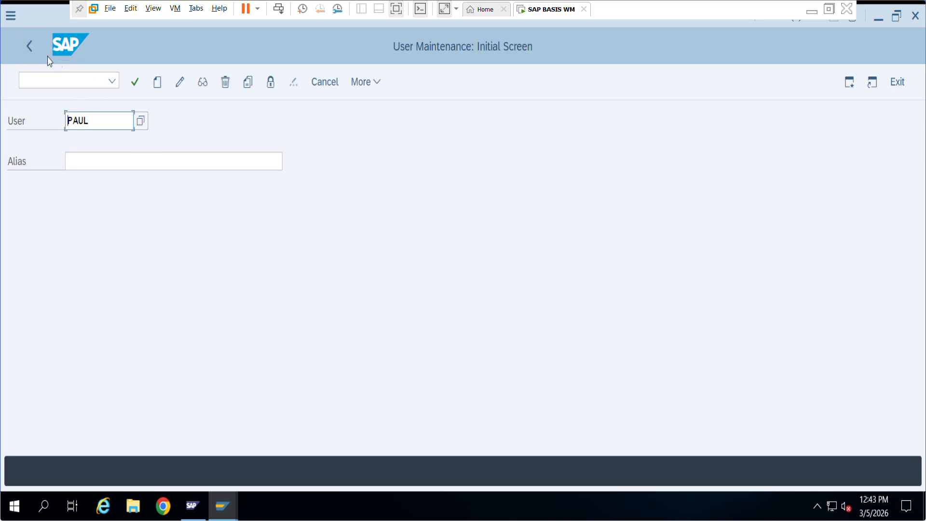
click(29, 48)
click(114, 81)
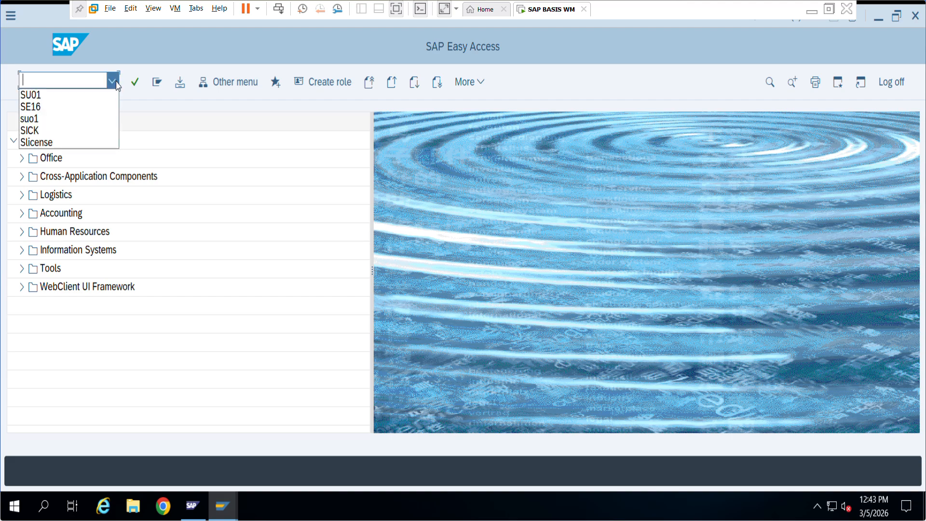
click(89, 106)
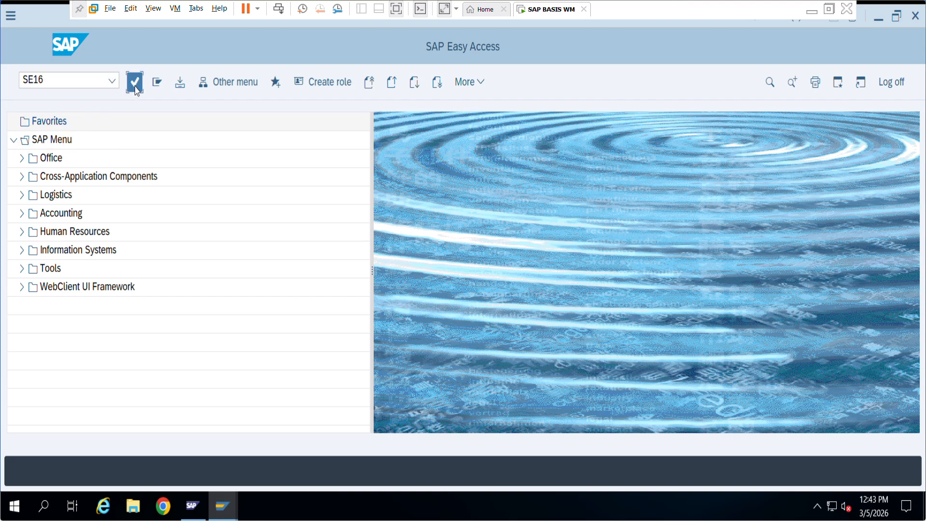
click(135, 87)
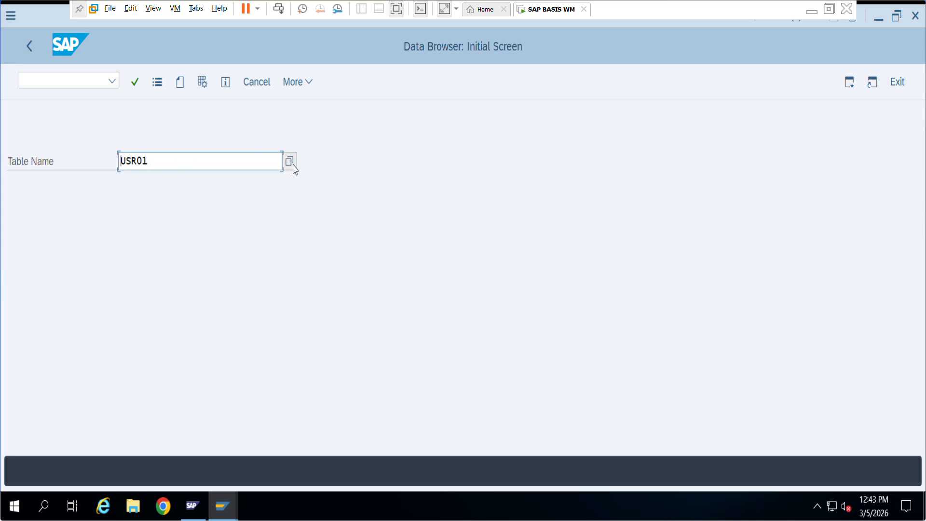
List USR01's five user entries, inspect the user's row, and return to Easy Access.
key(Return)
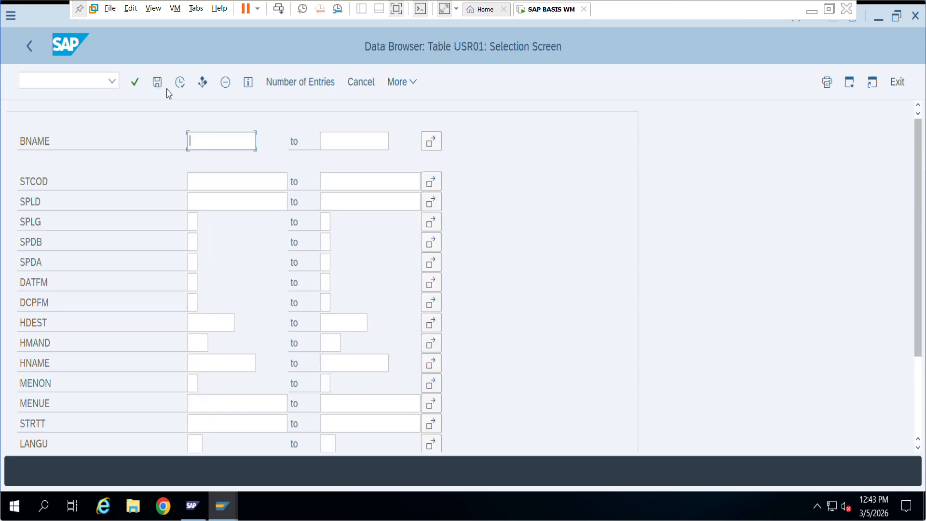
click(159, 82)
click(63, 209)
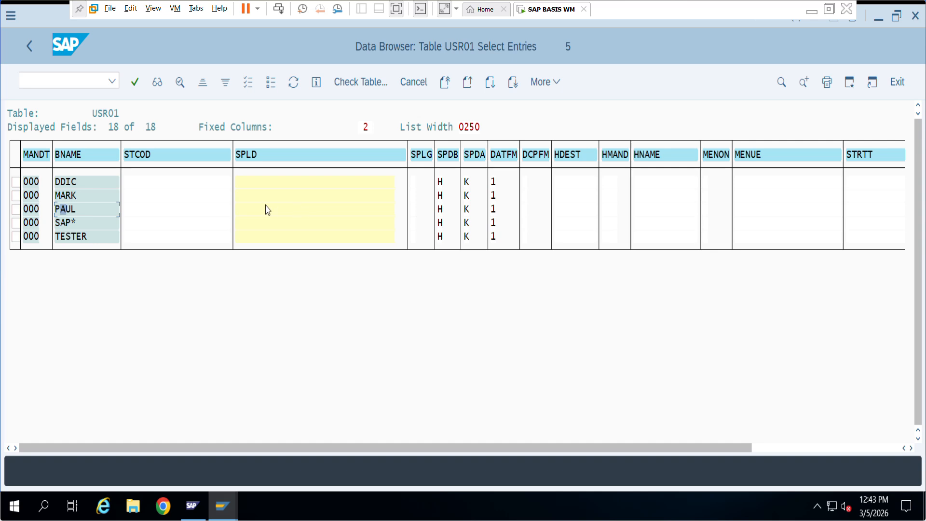
click(30, 47)
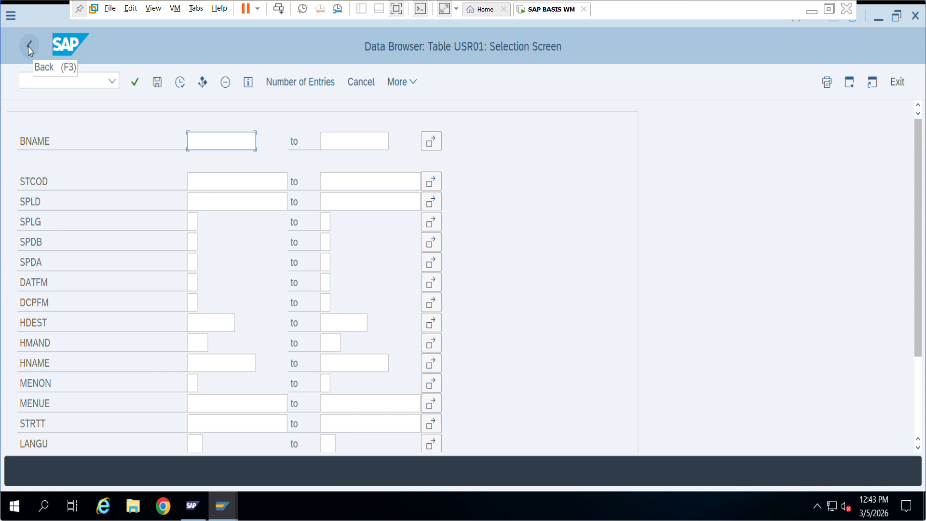
click(28, 46)
click(28, 46)
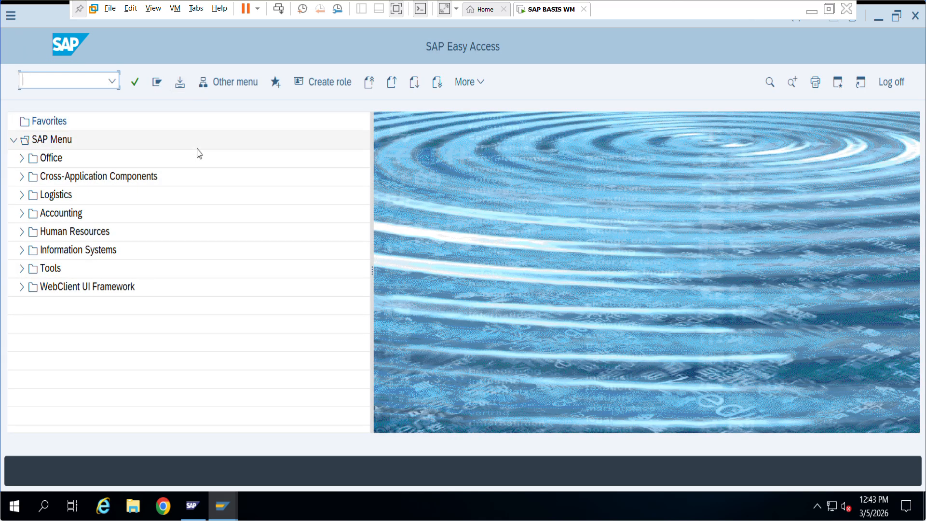
Delete the user and its mail user in SU01, dismissing the browser warning.
click(113, 81)
click(91, 105)
click(135, 85)
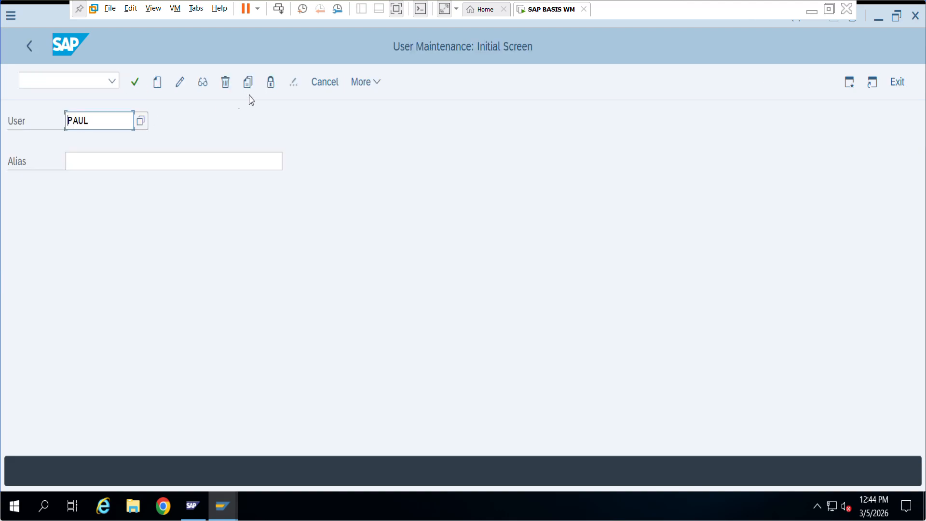
click(225, 83)
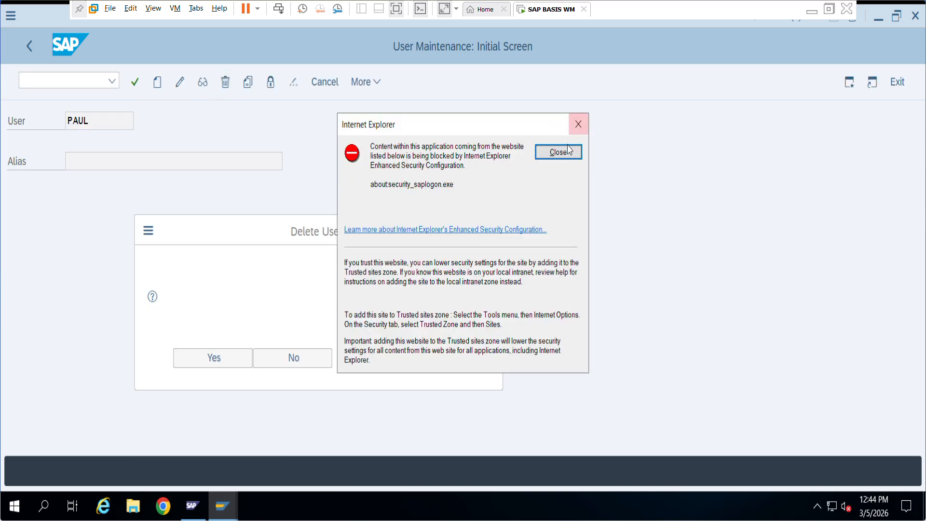
click(561, 150)
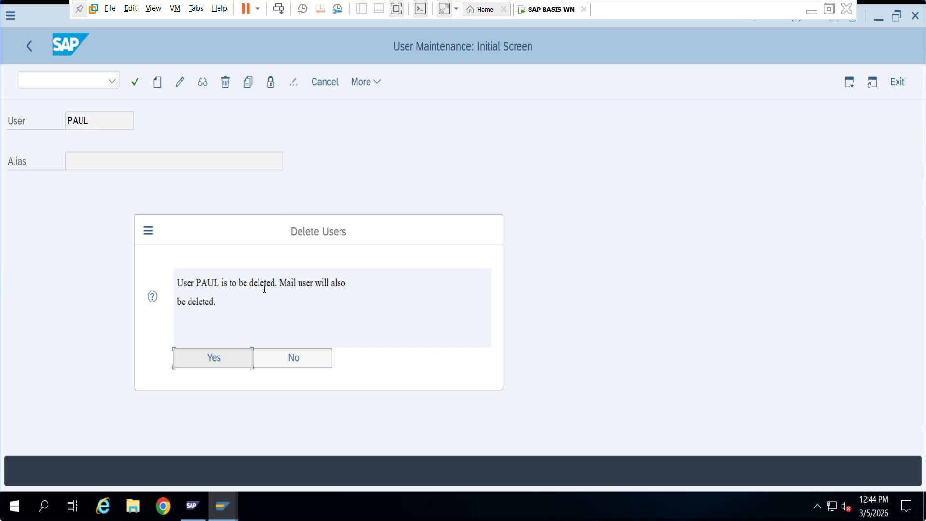
click(231, 358)
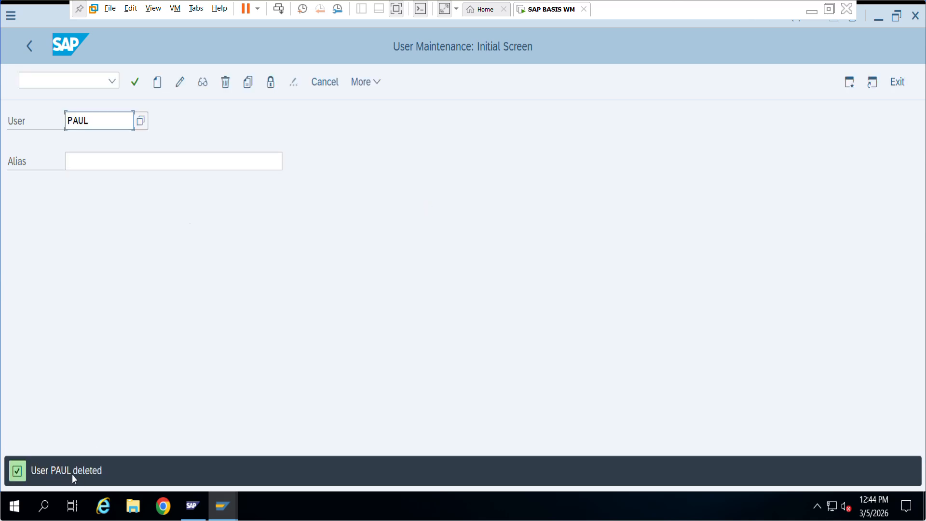
click(30, 46)
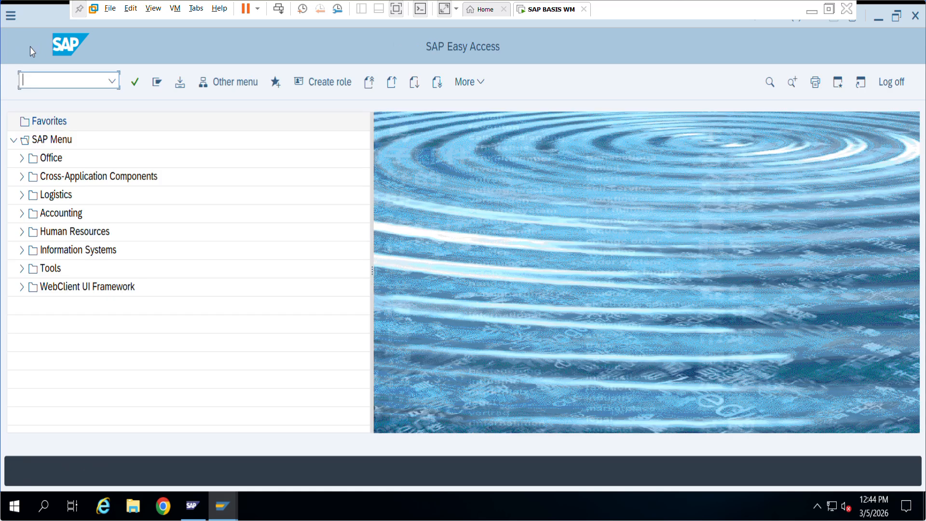
Log off from the system and confirm.
mouse_move(220, 514)
click(904, 87)
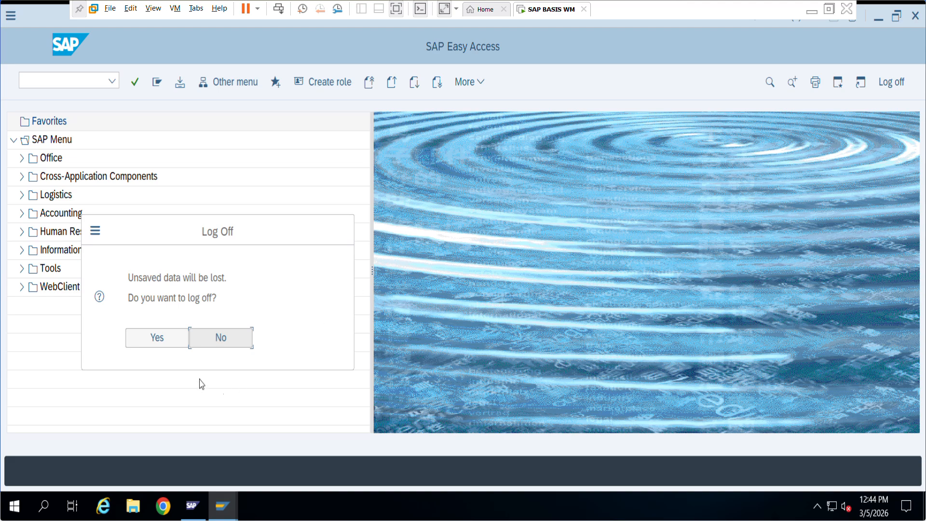
click(157, 338)
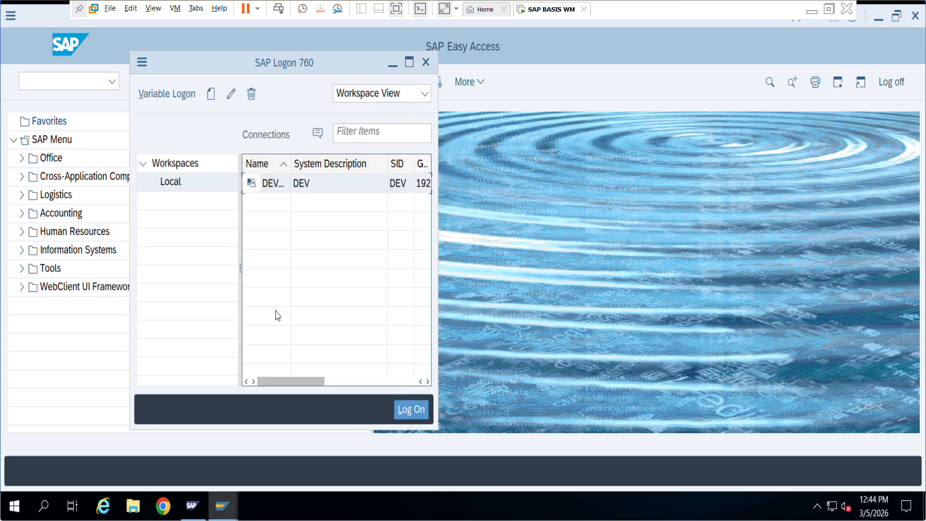
Attempt a DEV logon in client 000 as the deleted user, getting 'Name or password is incorrect'.
double_click(311, 183)
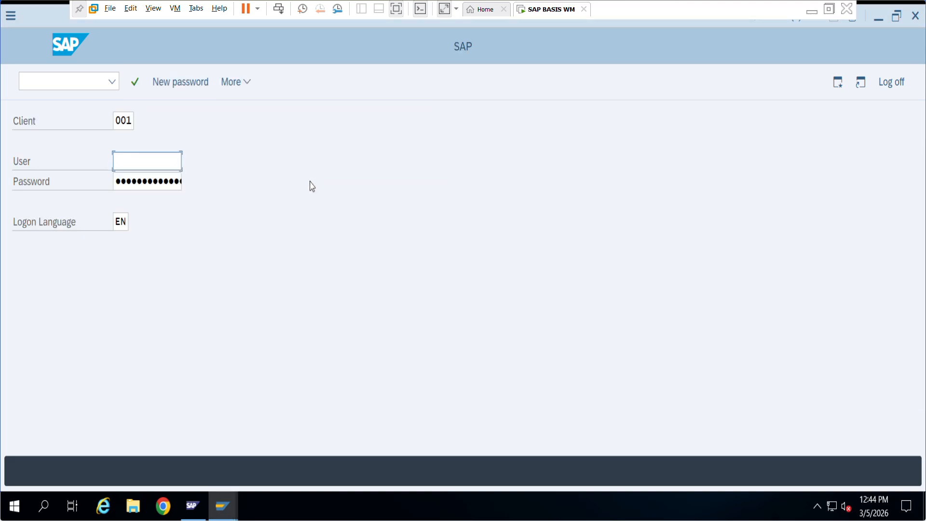
click(131, 120)
key(BackSpace)
text(0)
click(142, 162)
click(140, 182)
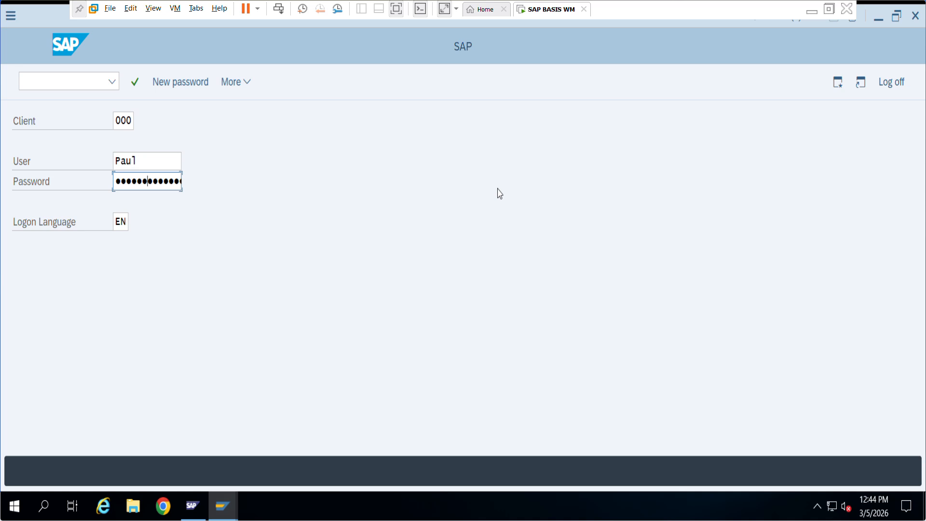
key(Return)
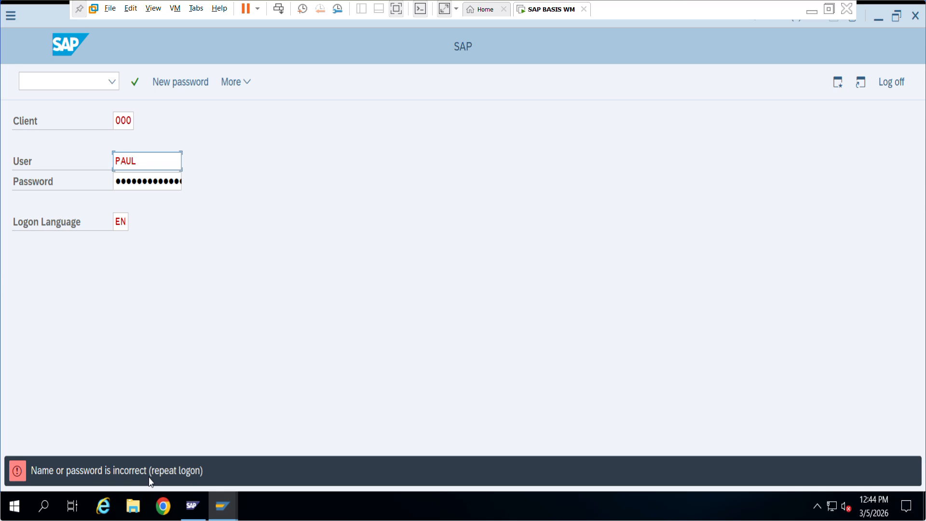
click(136, 186)
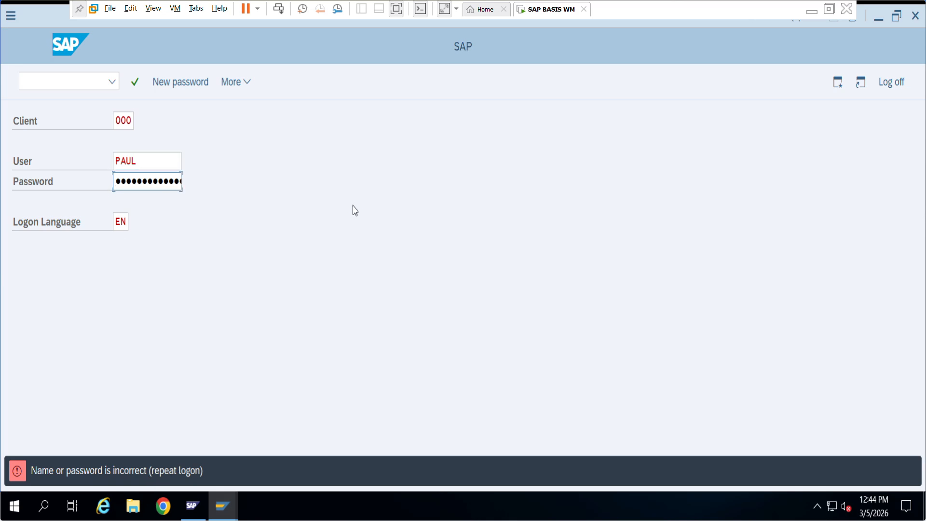
key(Return)
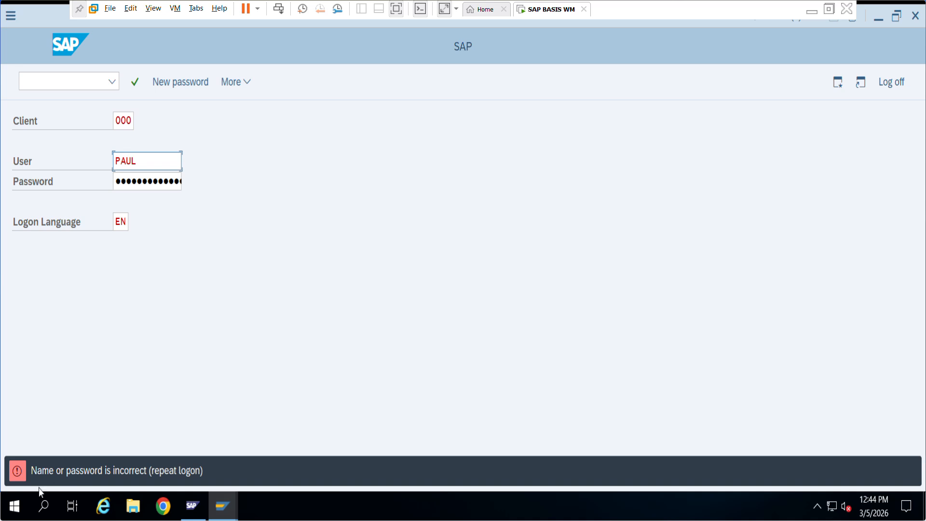